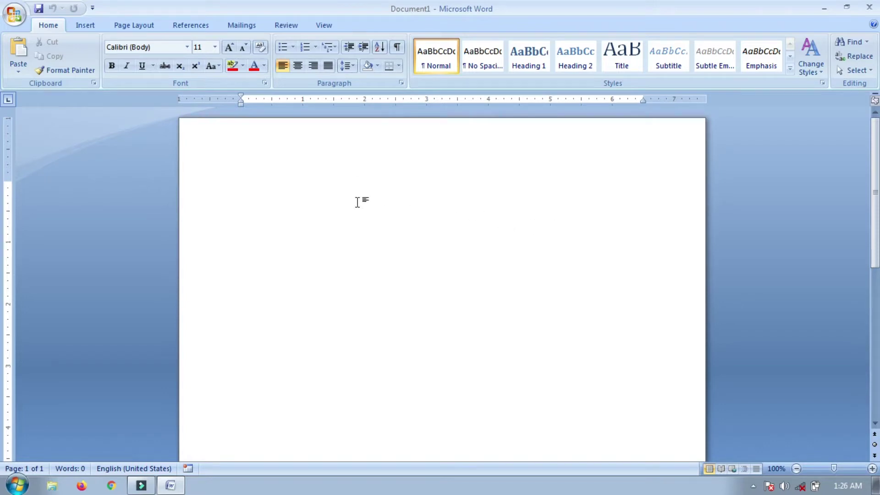
- Generate three pages of sample paragraphs with =rand(25), then return to the top of page 1
text(=rand(25)
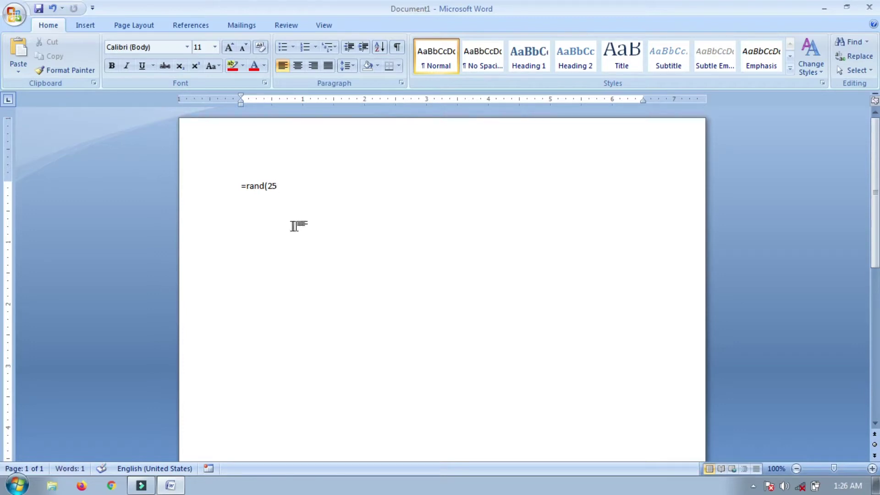
text())
key(Return)
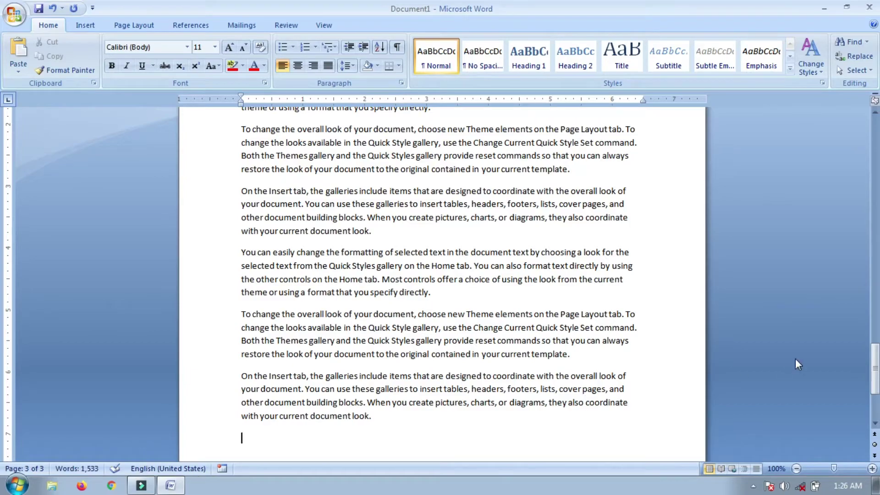
drag(875, 368, 875, 271)
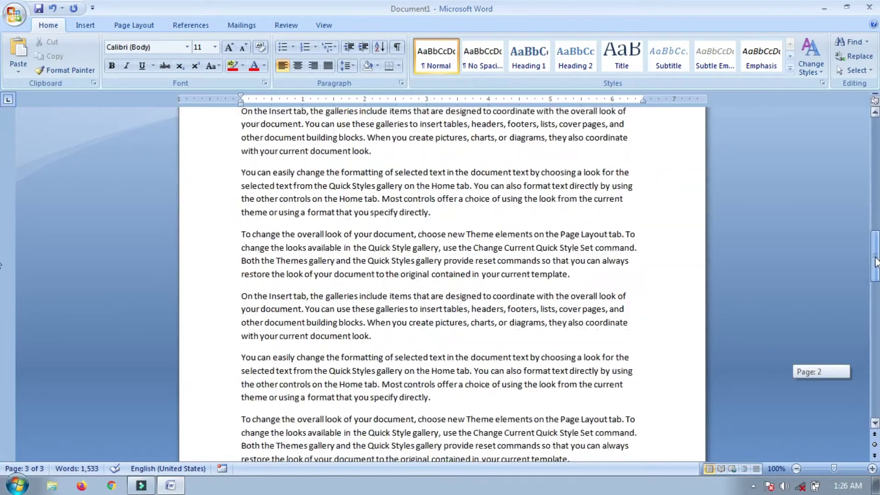
drag(875, 271, 875, 142)
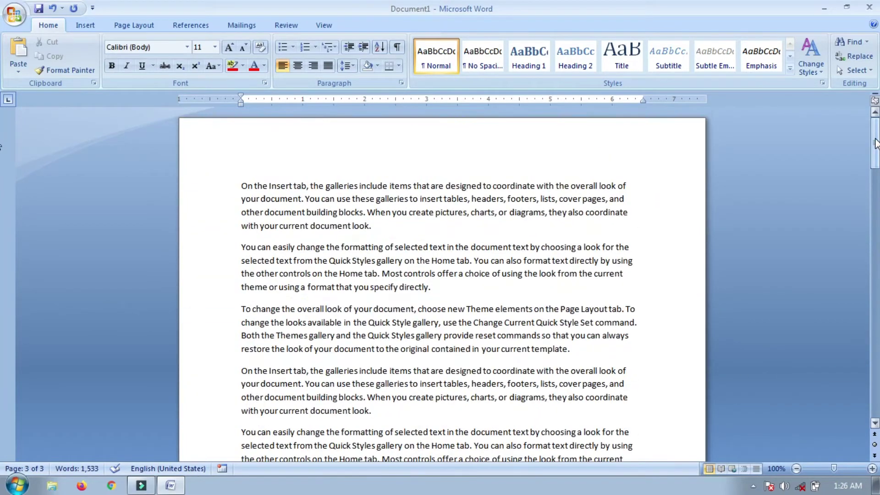
click(329, 270)
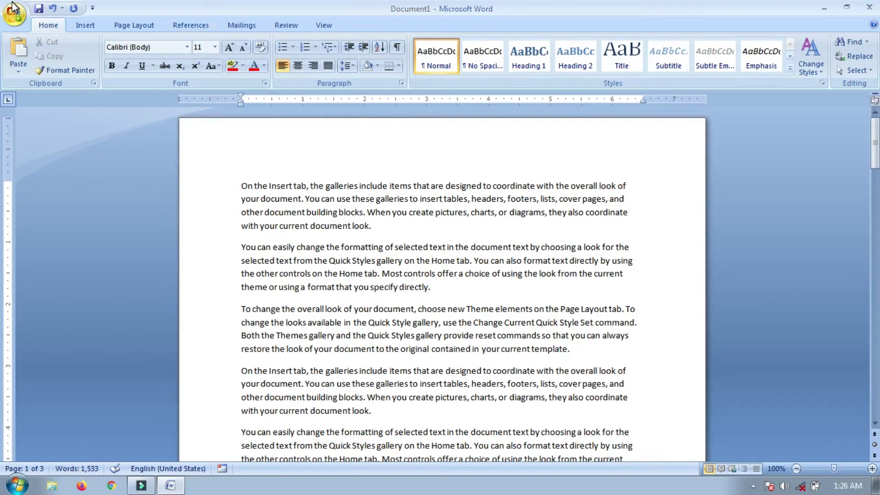
click(115, 29)
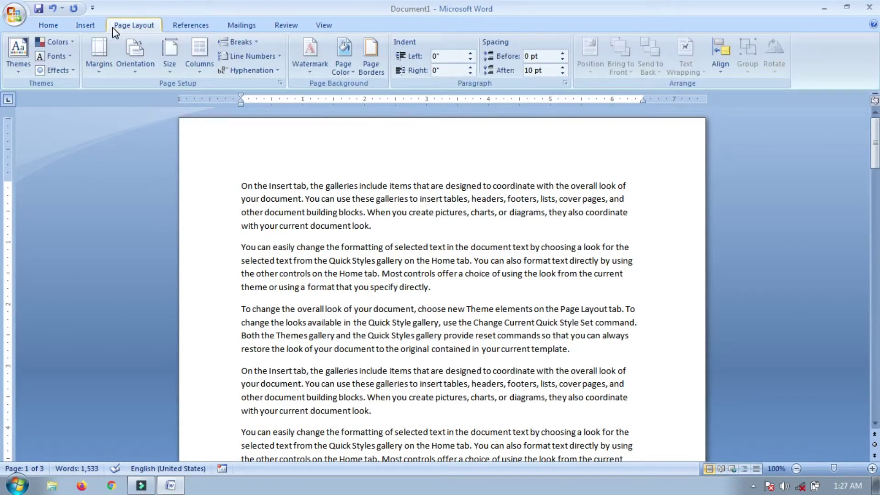
- Start a custom text watermark and enter the wording 'AGE institute'
click(311, 72)
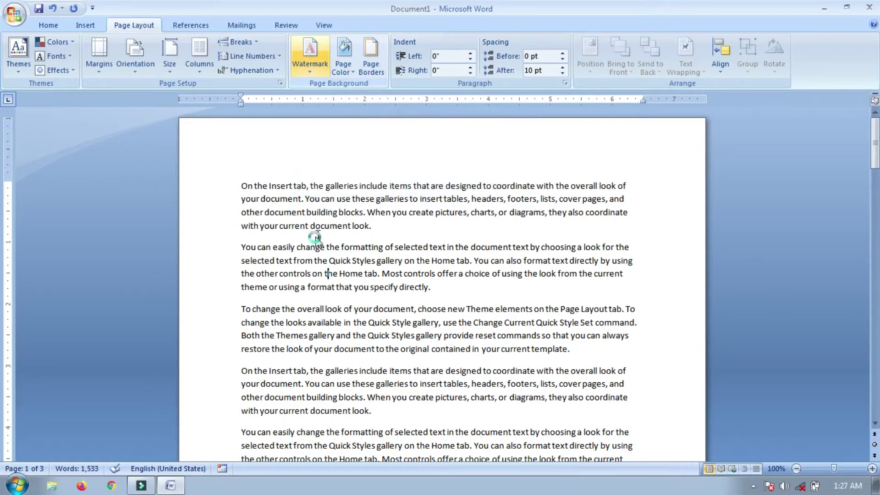
click(346, 326)
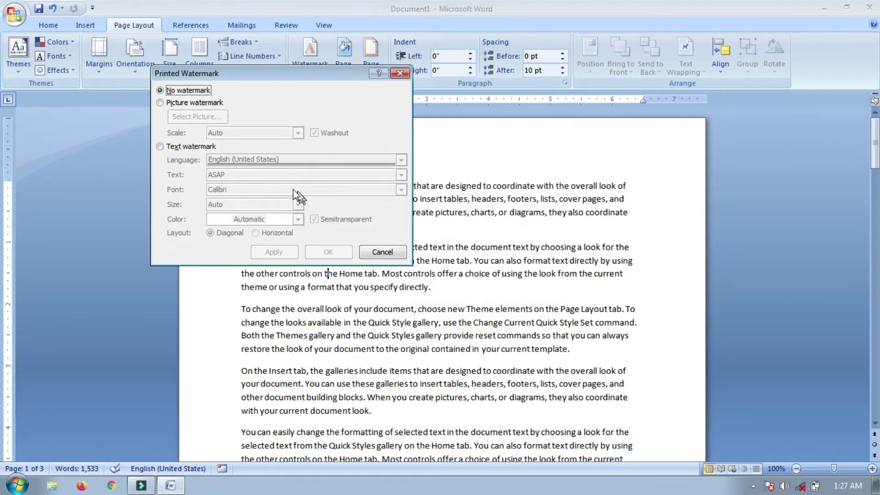
click(159, 147)
click(160, 103)
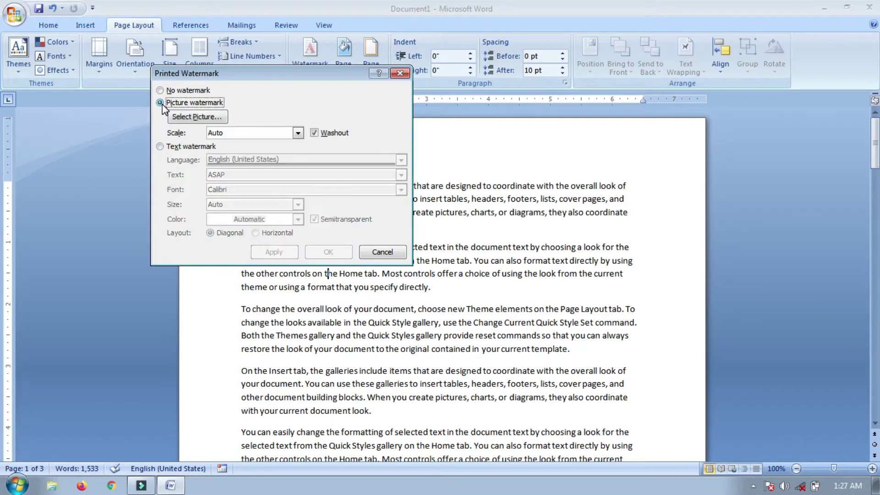
click(159, 147)
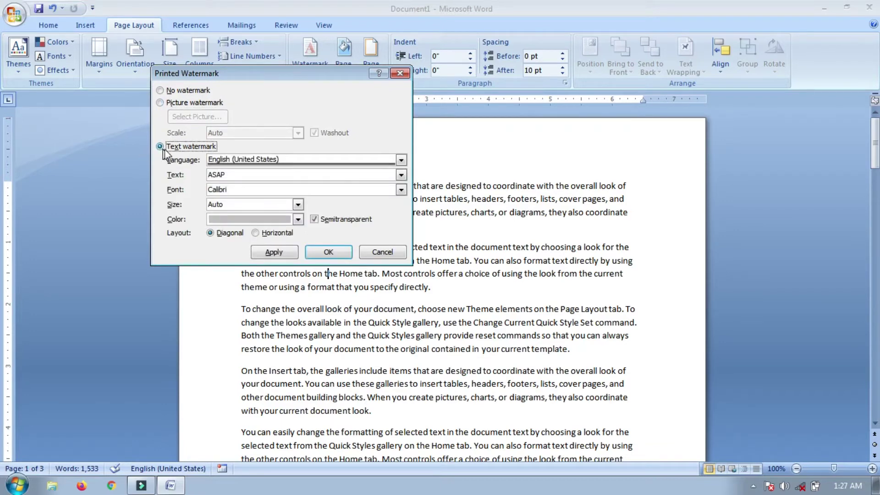
click(231, 175)
text(AGE institute)
- Give the watermark Cambria font, Auto size and red colour, and apply it
click(400, 191)
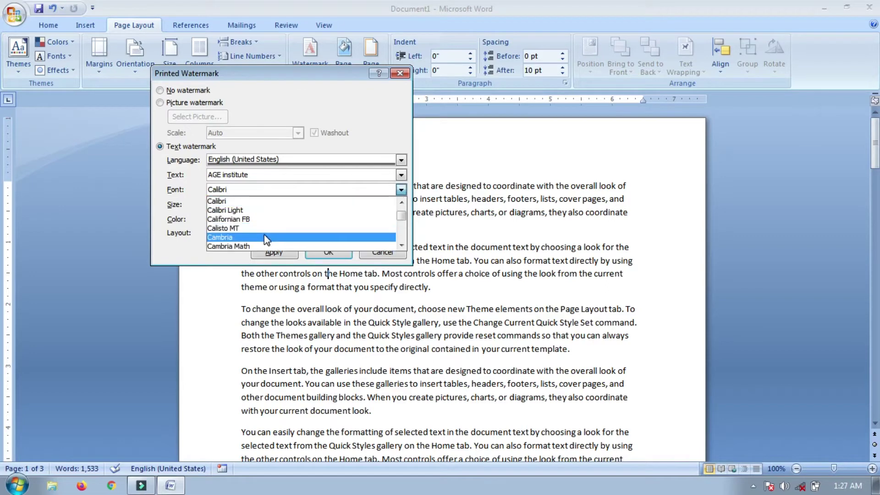
click(260, 237)
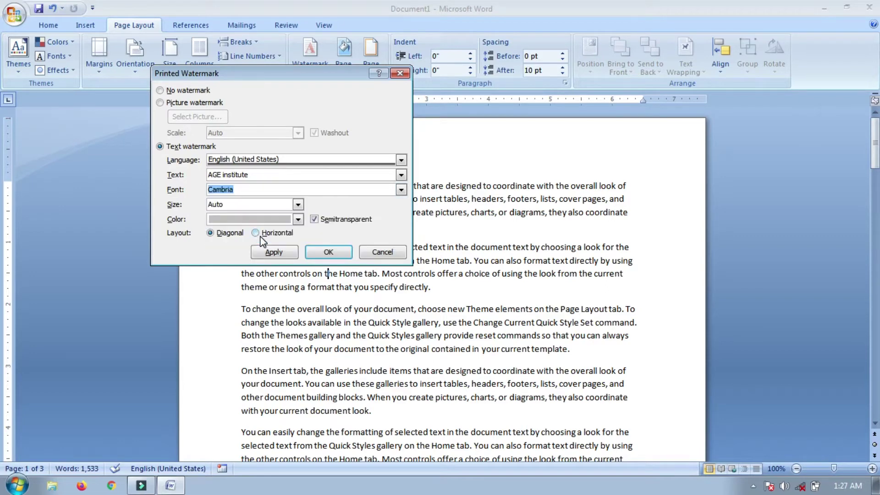
click(298, 205)
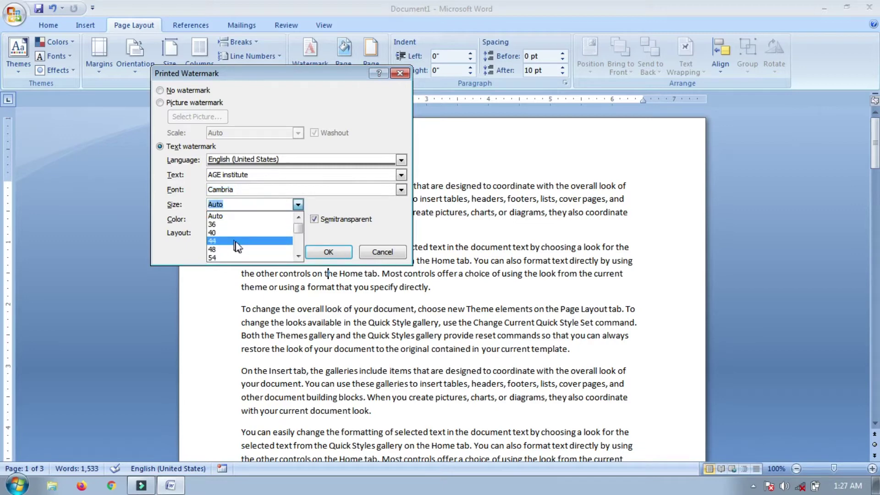
click(280, 201)
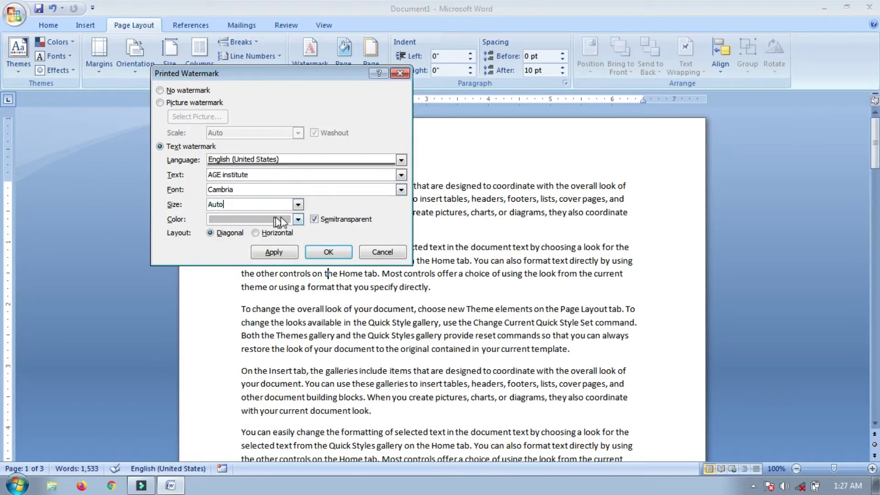
click(298, 219)
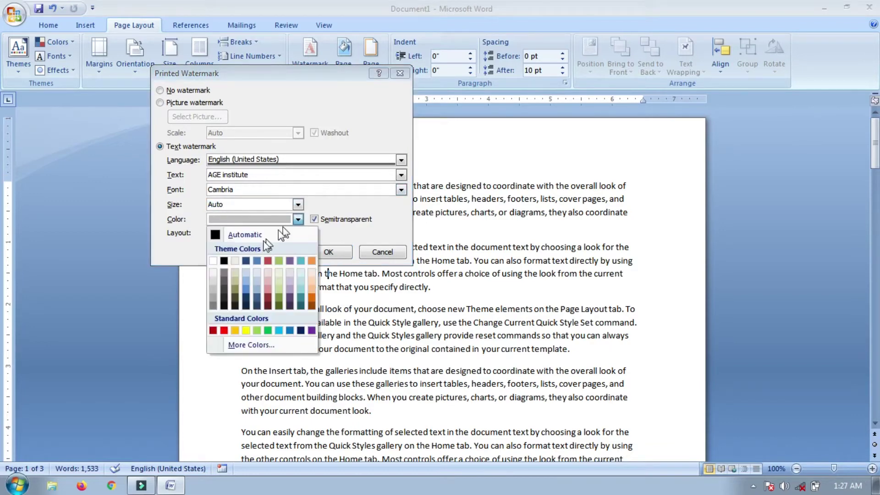
click(223, 330)
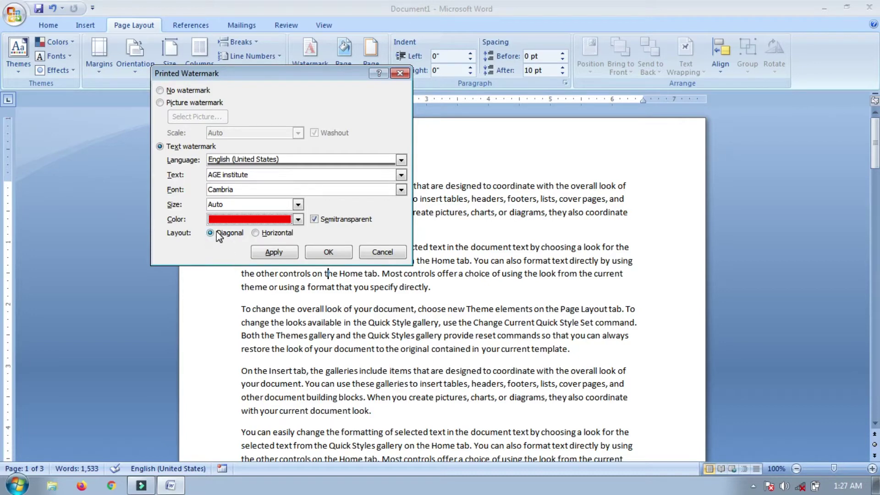
click(268, 252)
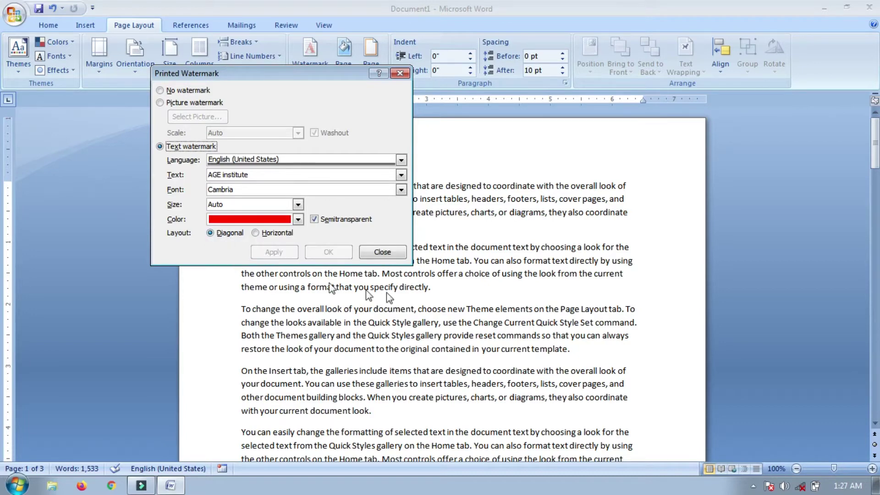
click(382, 252)
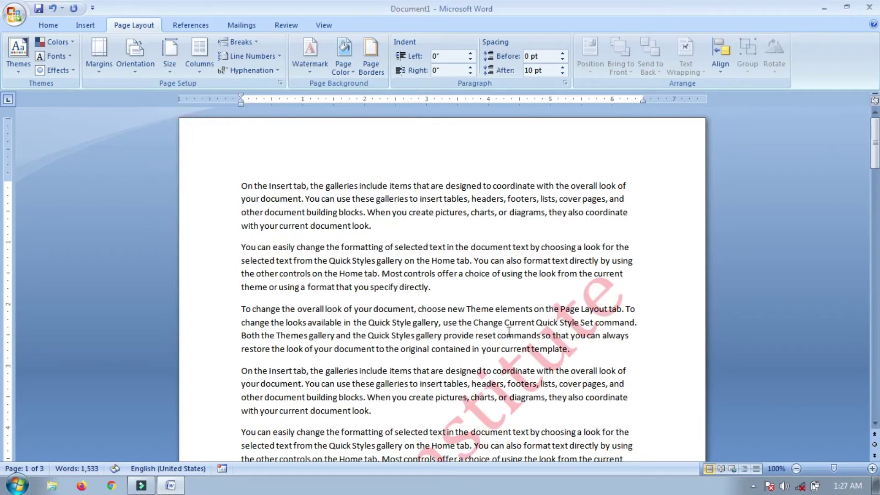
- Make the AGE institute watermark horizontal and uncheck Semitransparent, applying both changes
drag(875, 170, 807, 188)
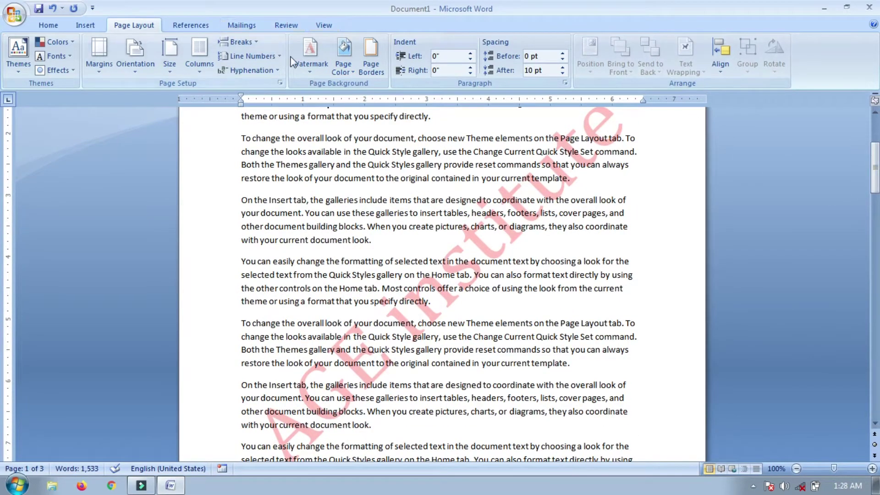
click(304, 62)
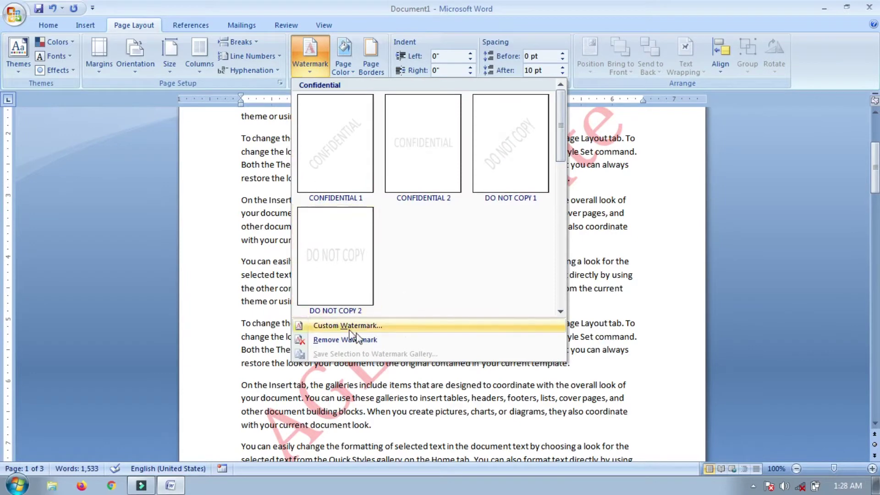
click(337, 326)
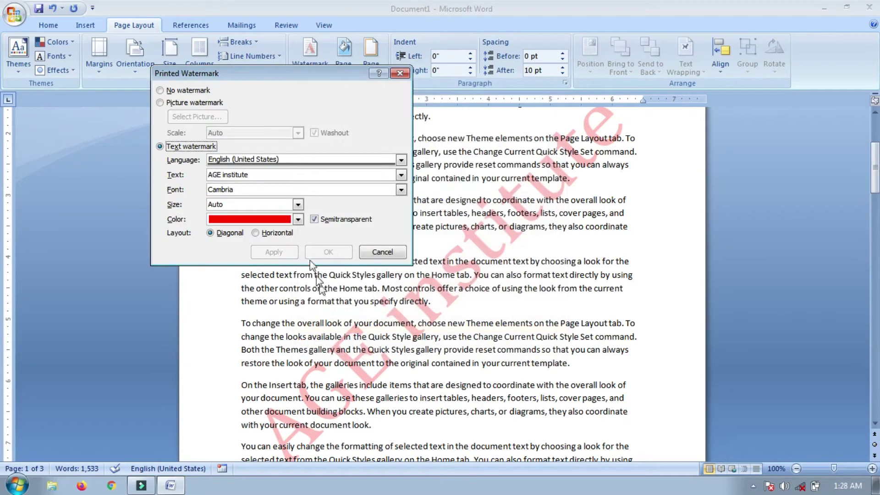
click(259, 234)
click(274, 252)
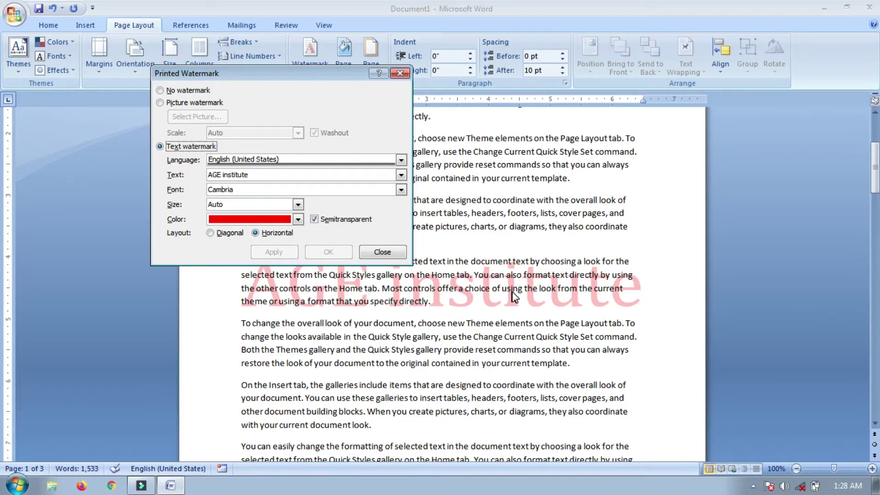
click(322, 223)
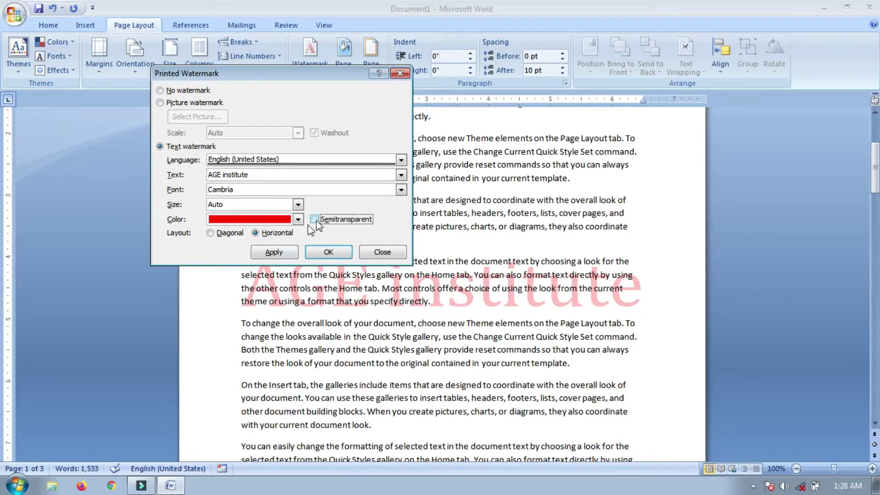
click(277, 251)
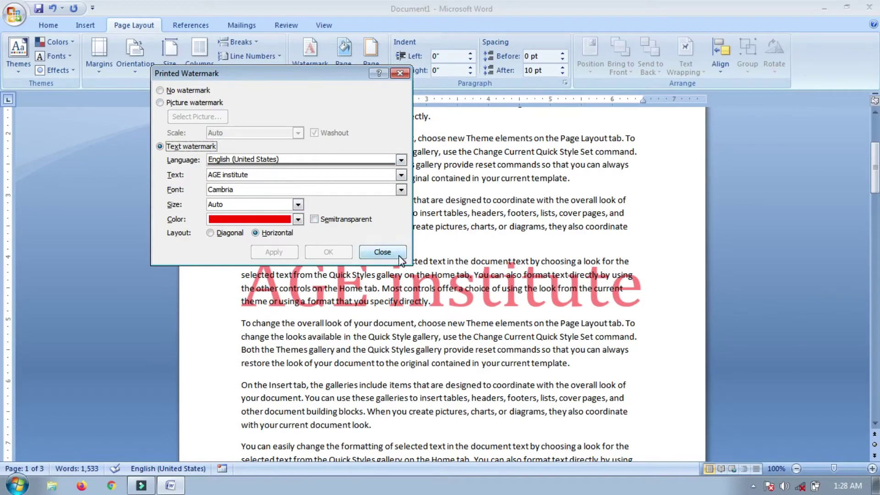
click(398, 255)
mouse_move(875, 168)
mouse_down()
mouse_move(876, 378)
mouse_move(876, 228)
mouse_up()
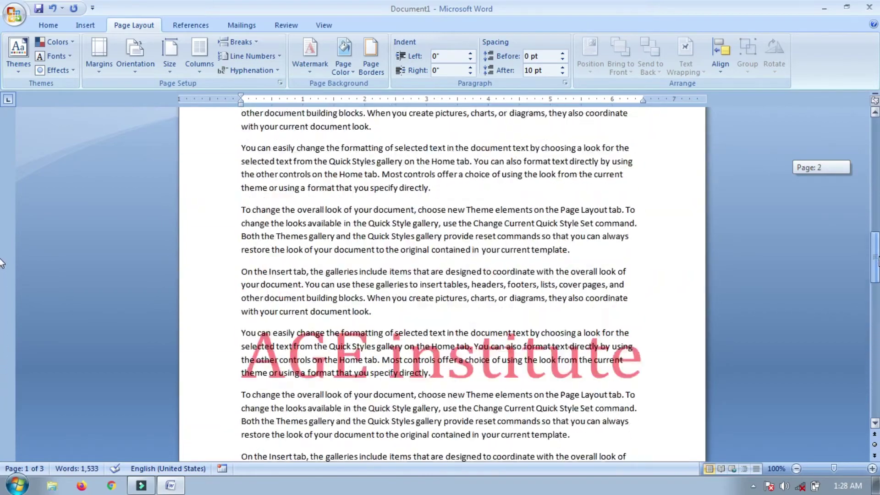
- Scroll back up through the watermarked pages to page 1 and return to the Home tab
drag(876, 228, 870, 342)
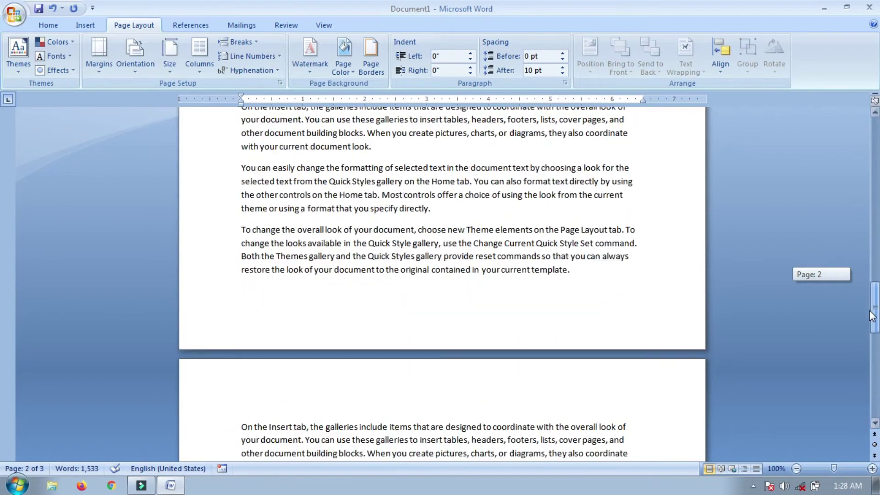
drag(624, 336, 437, 350)
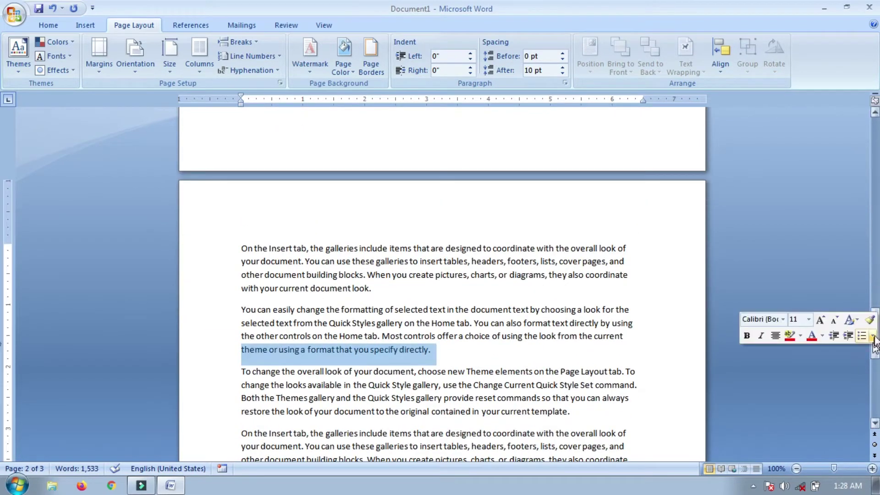
click(872, 336)
click(874, 341)
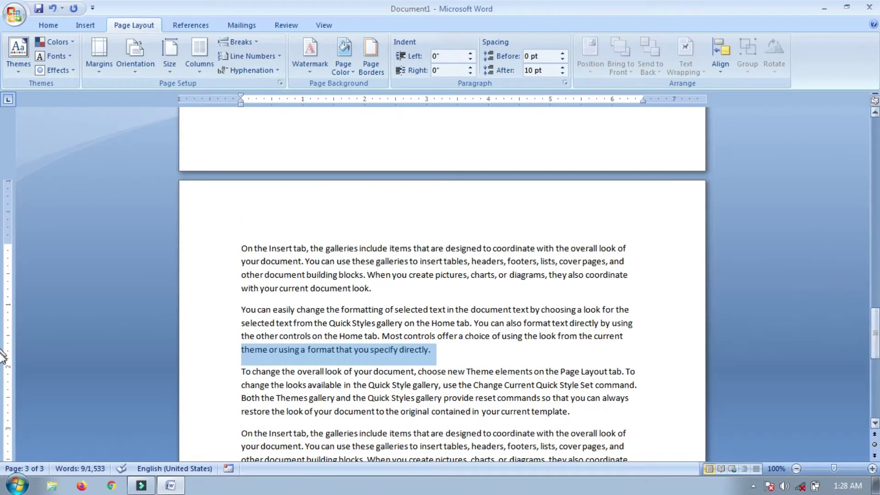
drag(874, 342, 874, 378)
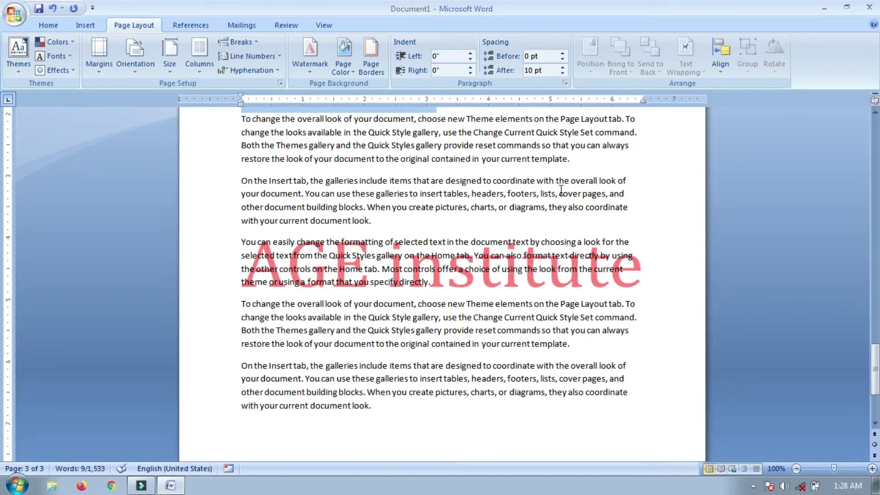
mouse_move(874, 376)
mouse_down()
mouse_move(876, 222)
mouse_move(874, 270)
mouse_up()
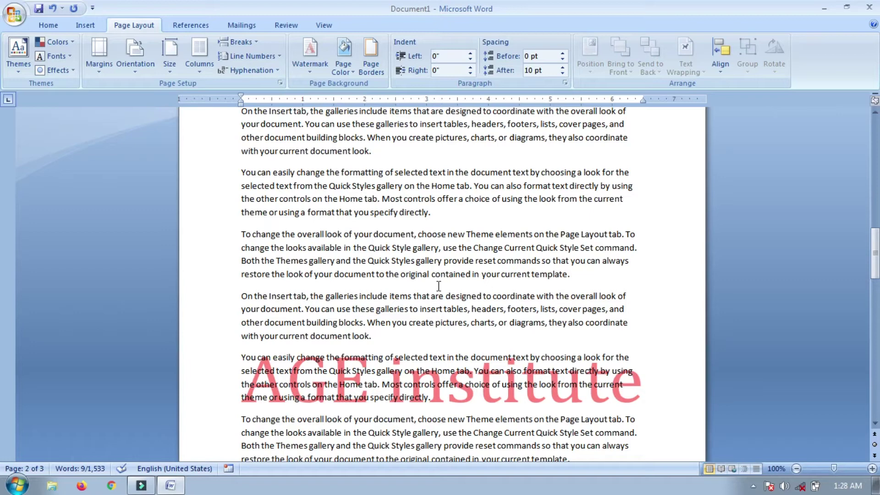
scroll(413, 268, up, 15)
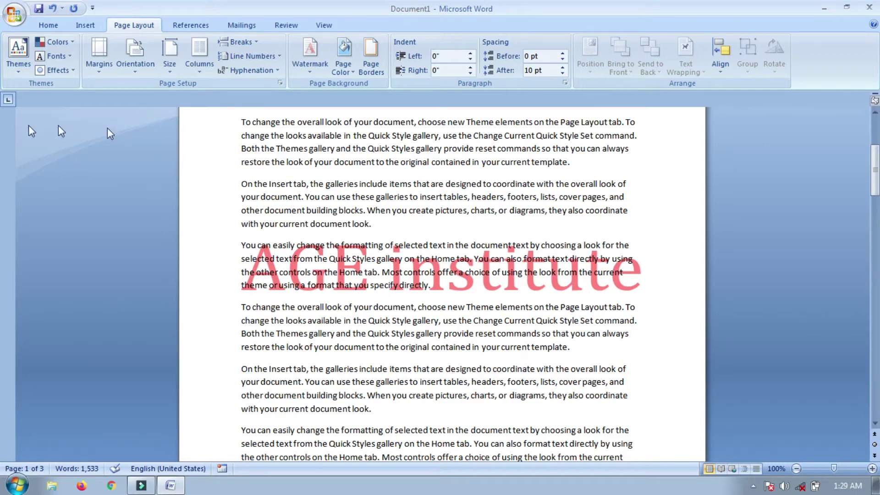
click(47, 27)
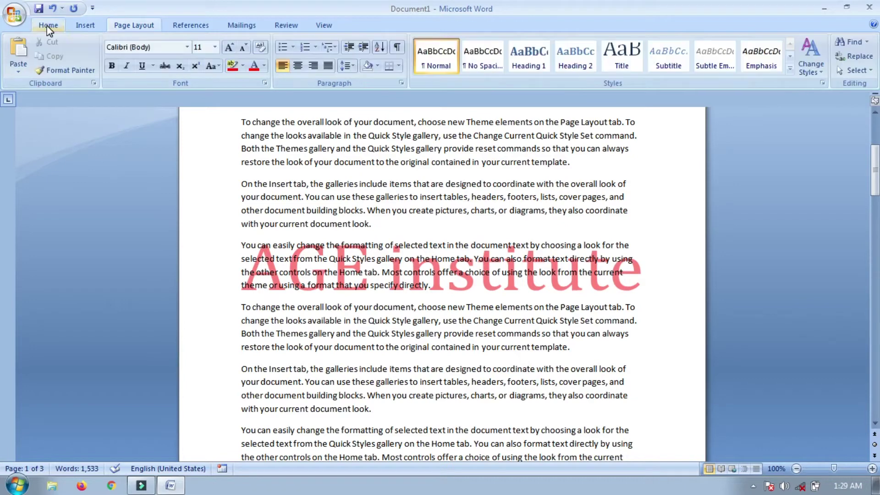
- Turn on Show/Hide ¶ and scroll through the text to view the formatting marks
click(396, 47)
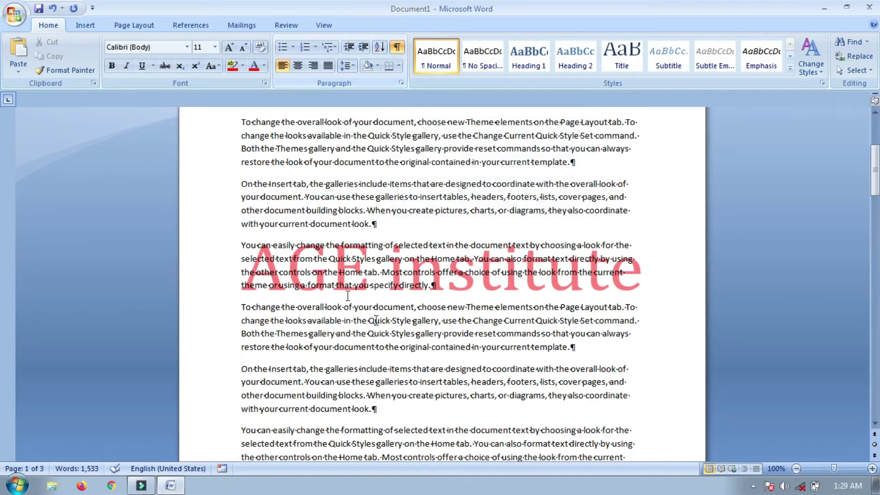
drag(874, 193, 875, 227)
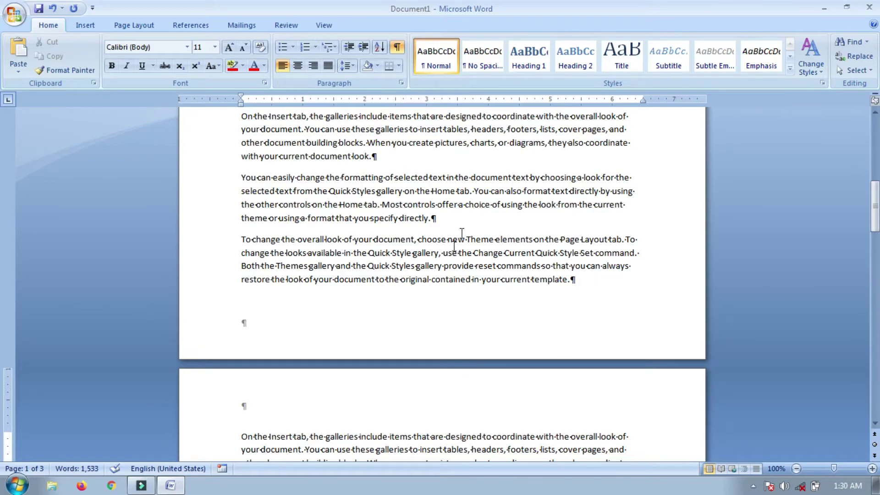
drag(874, 231, 873, 162)
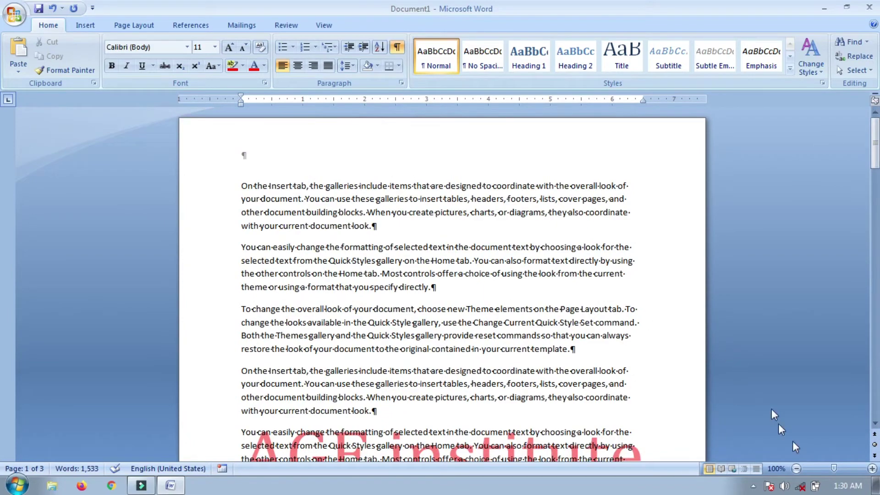
- Zoom out to view several pages, then enter and exit header editing to check the watermark
click(796, 468)
click(796, 468)
click(796, 468)
click(796, 468)
click(796, 468)
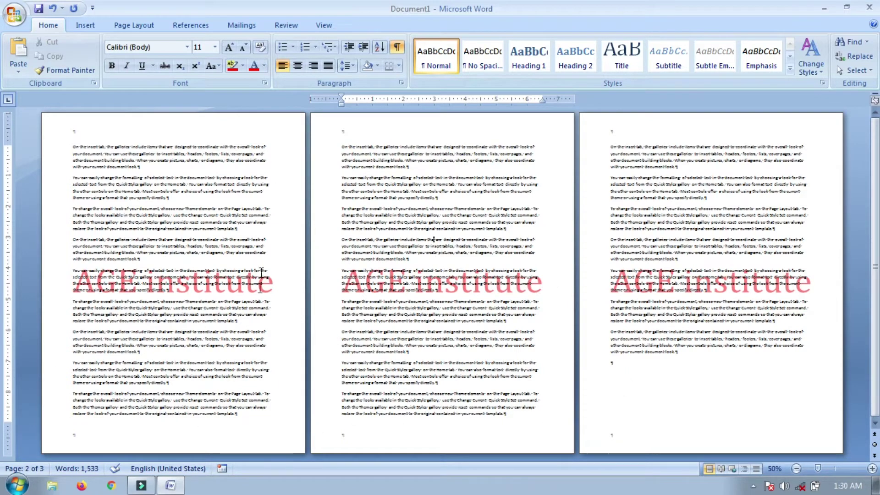
double_click(175, 120)
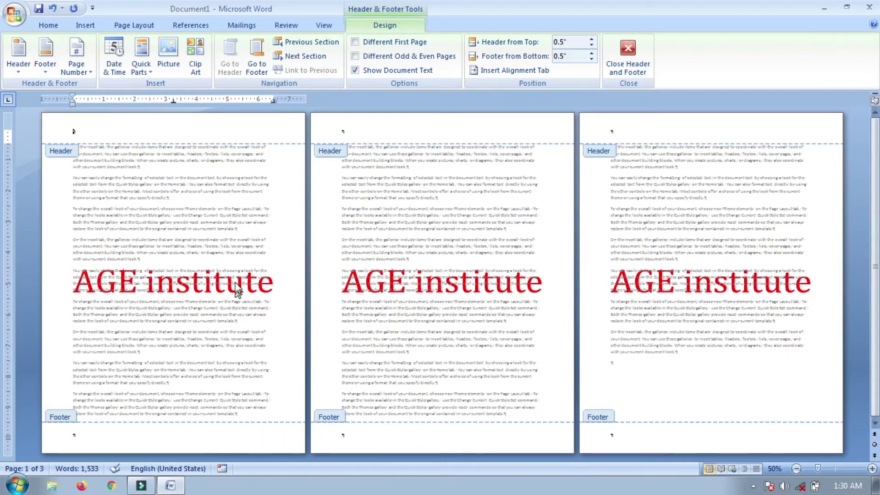
click(49, 25)
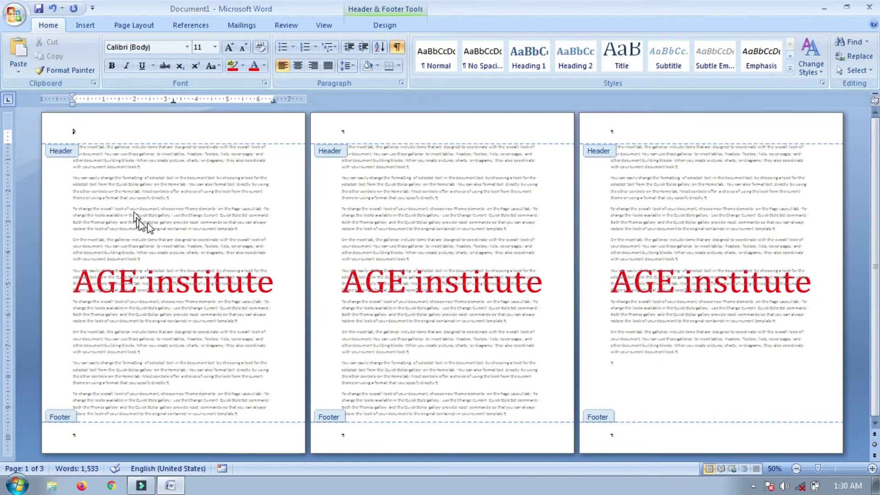
double_click(150, 210)
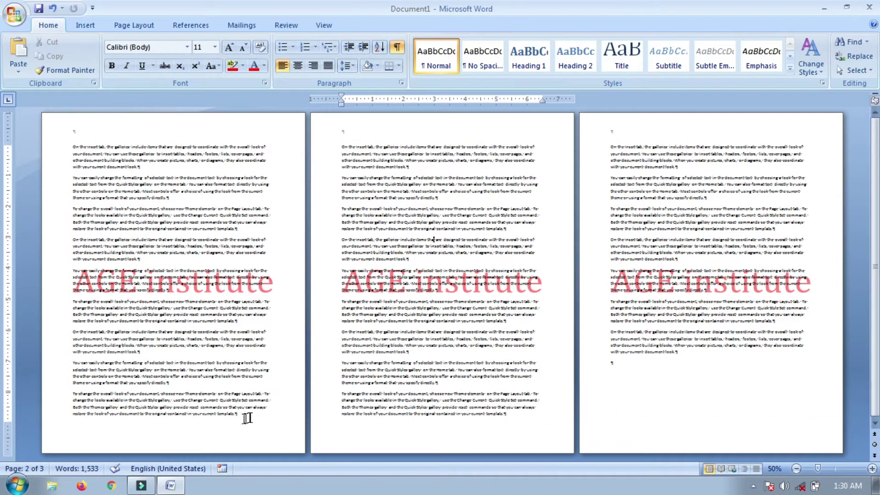
- Insert Next Page section breaks at the ends of pages 1, 2 and 3
click(243, 418)
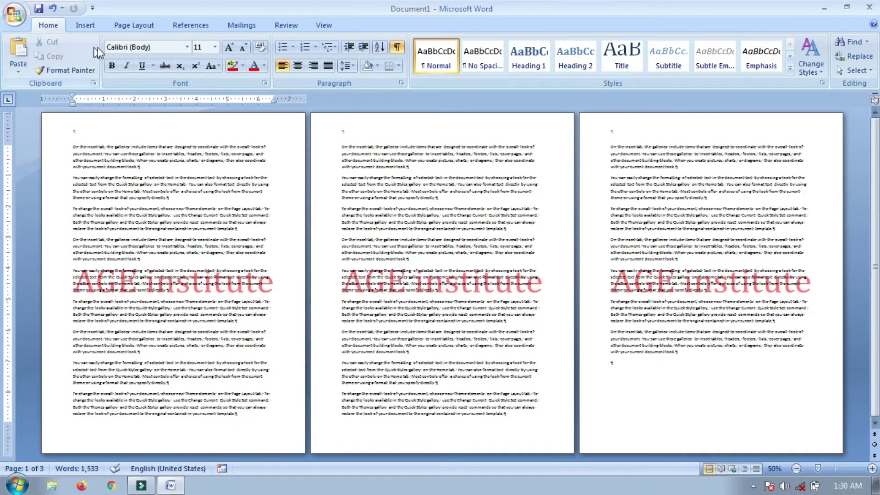
click(123, 28)
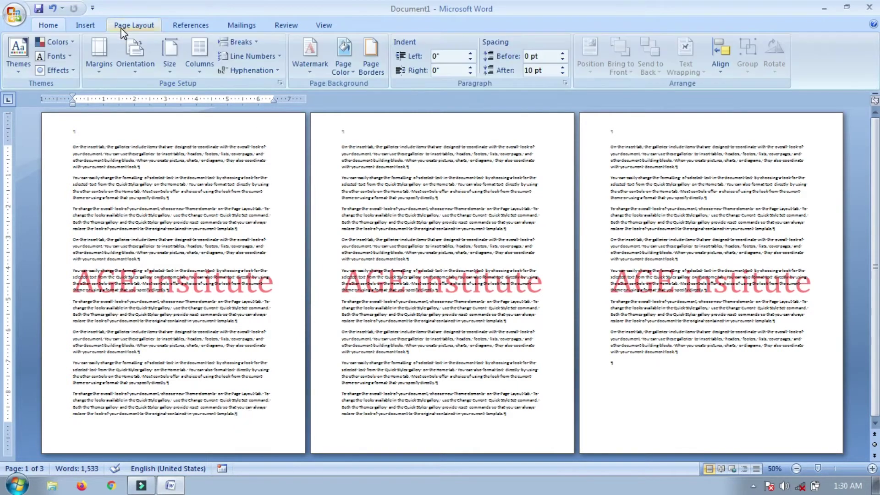
click(240, 44)
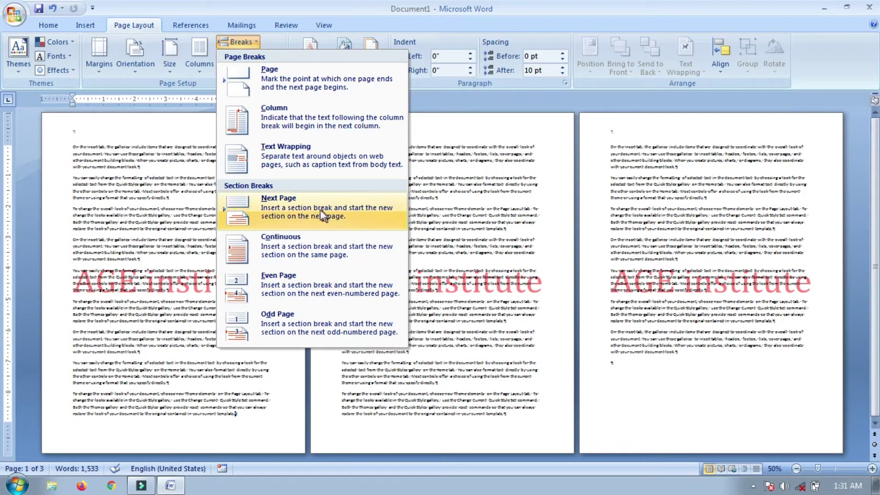
click(285, 212)
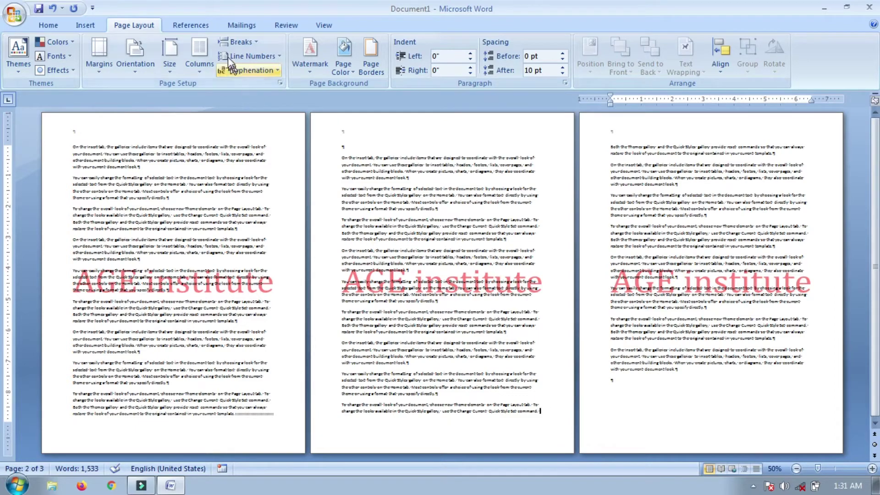
click(238, 42)
click(277, 209)
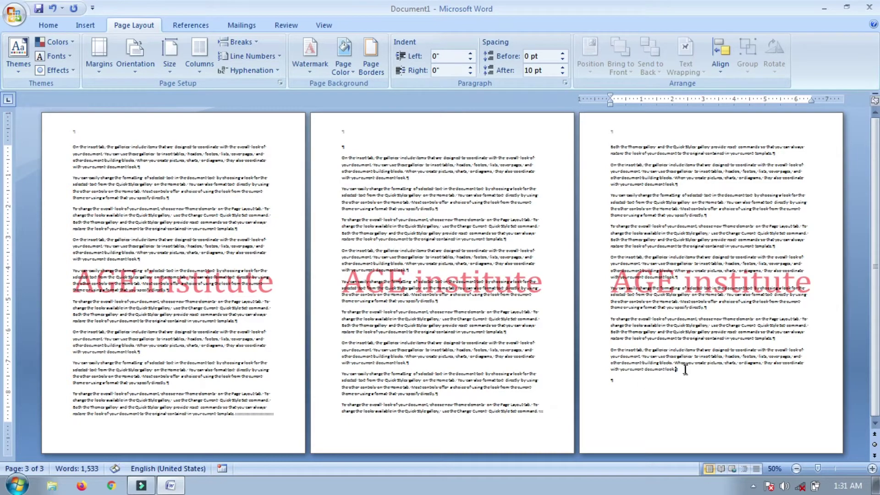
click(248, 40)
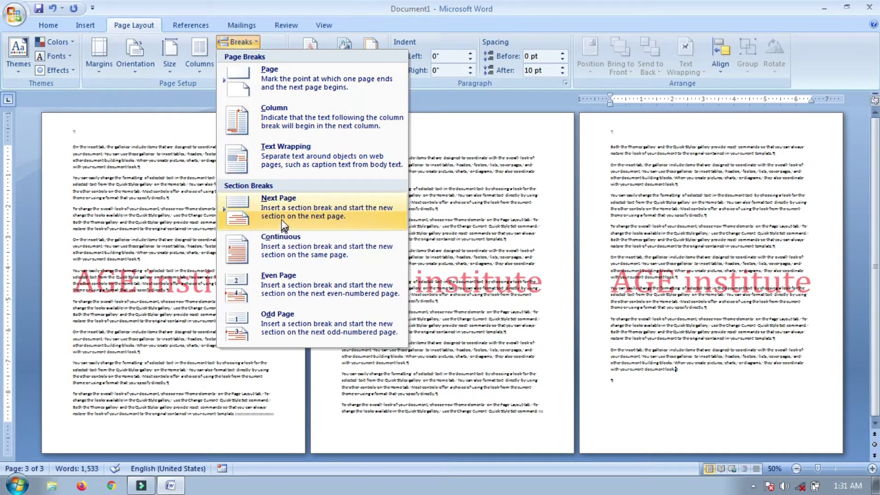
click(296, 215)
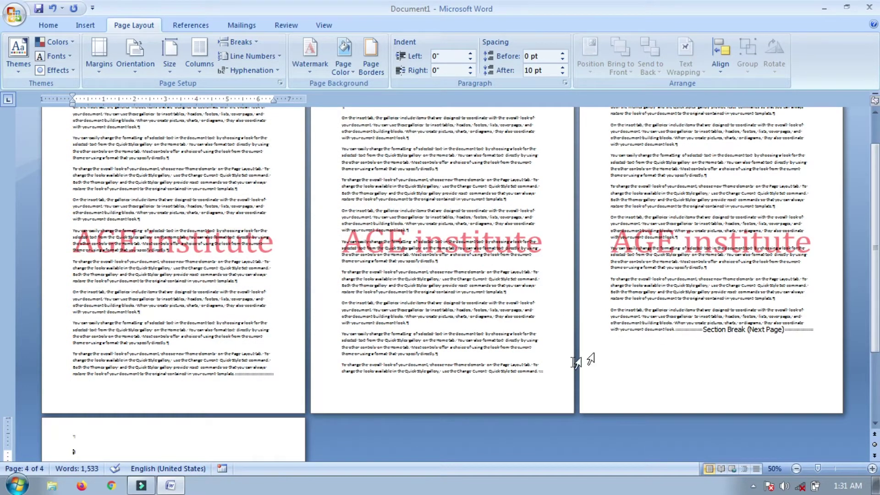
- Scroll back up and open the header for editing
click(540, 373)
scroll(514, 385, up, 2)
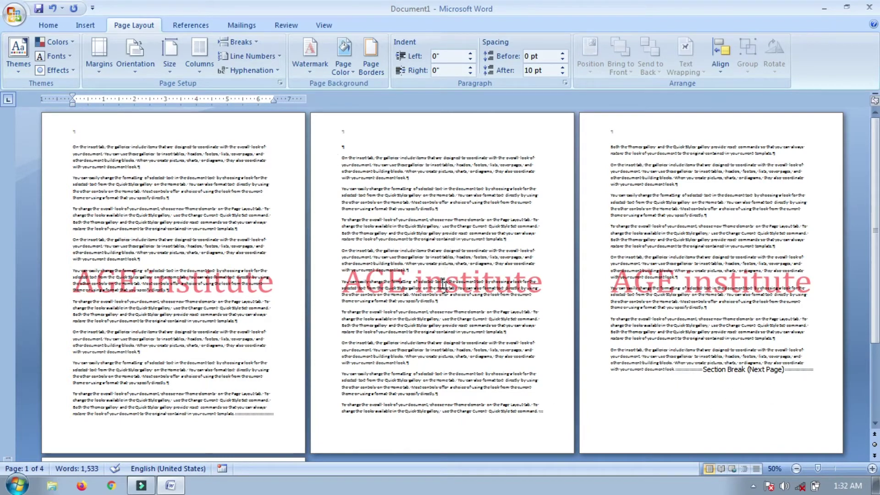
double_click(168, 126)
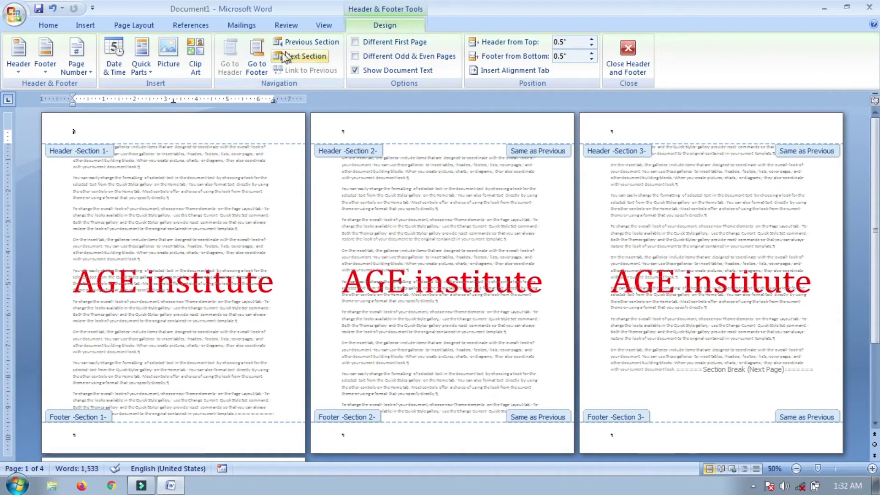
- Turn off Link to Previous for the section 2 and section 3 headers
click(299, 57)
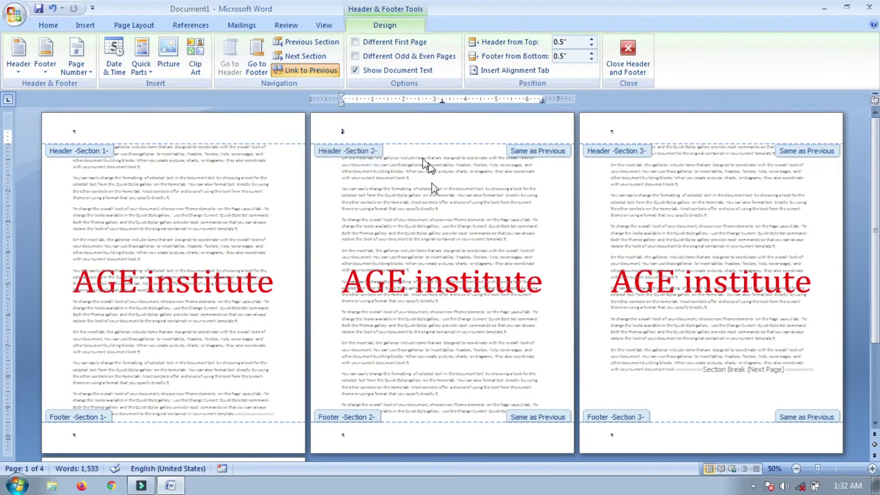
click(287, 71)
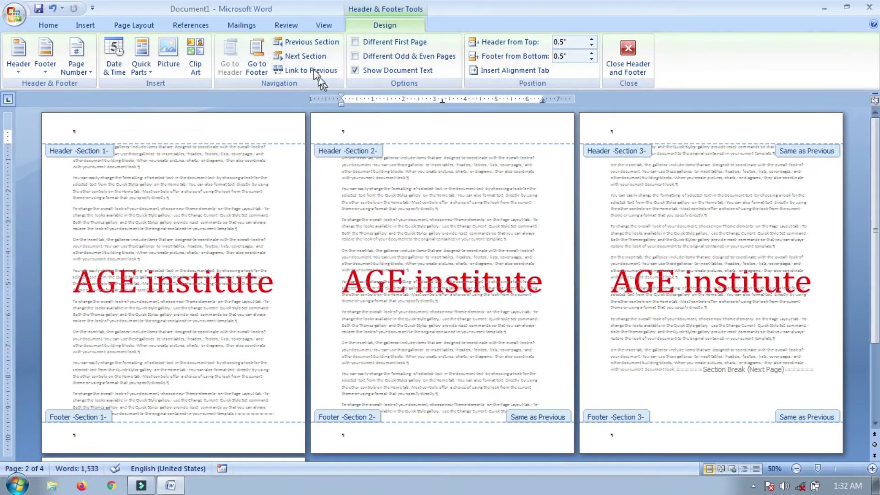
click(298, 55)
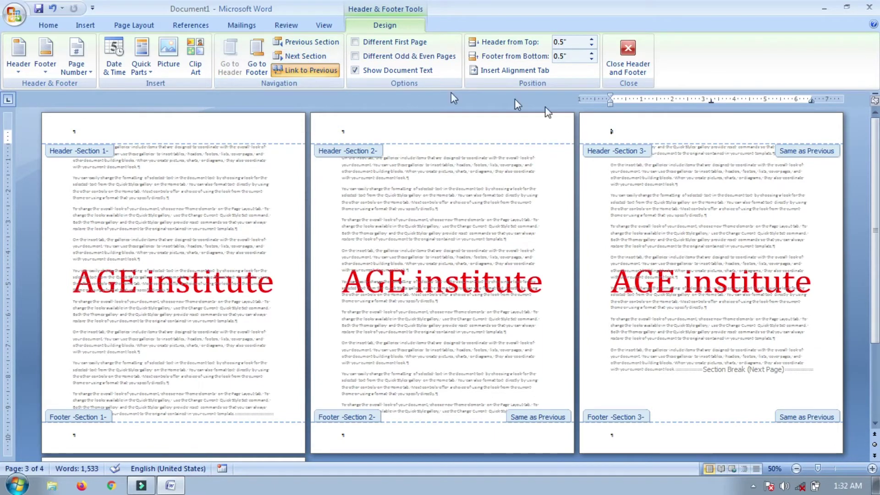
click(292, 72)
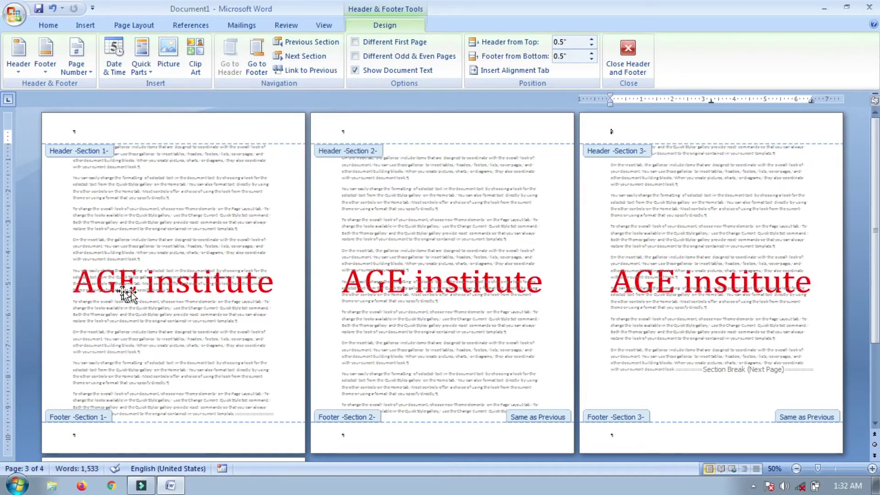
click(367, 280)
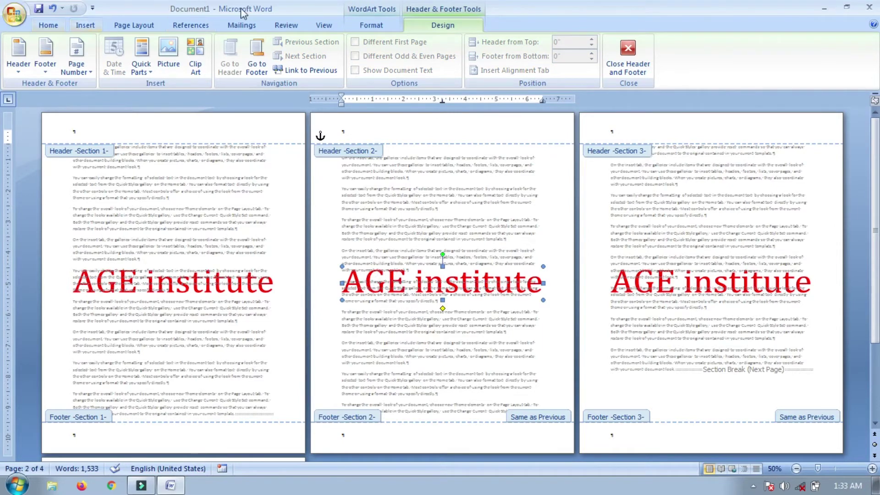
- Edit the page 2 WordArt watermark text to read 'Sun institute'
click(368, 25)
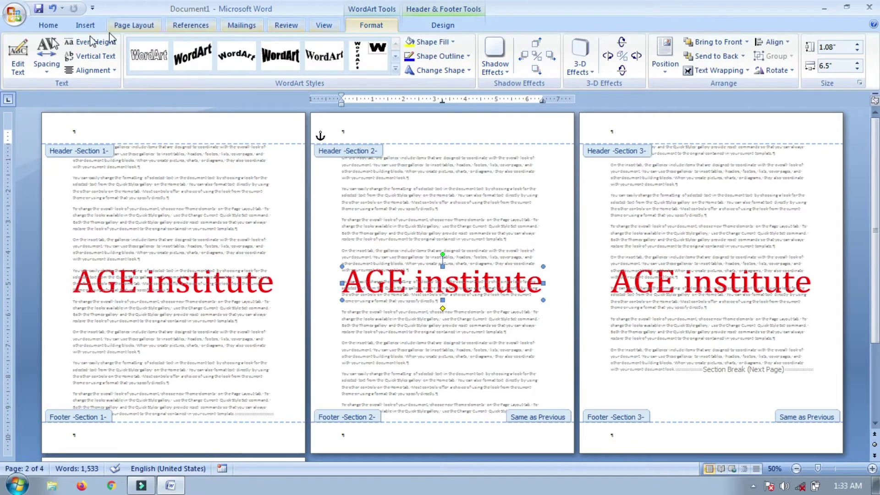
click(18, 57)
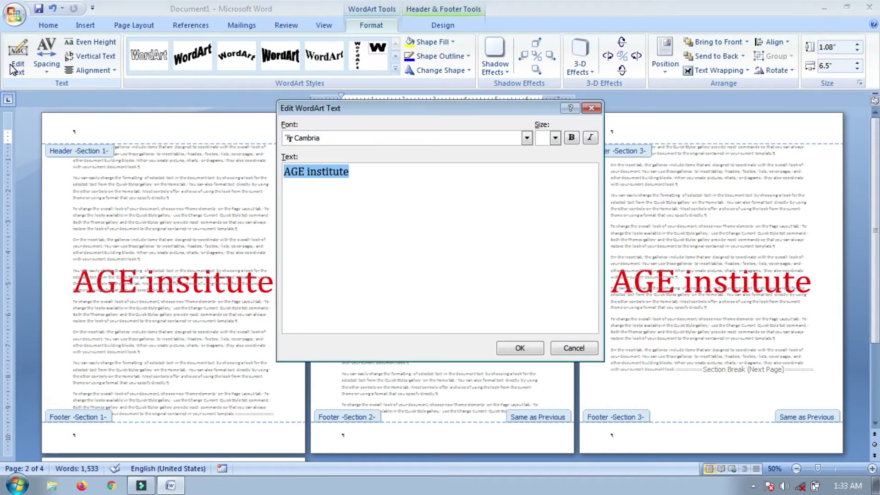
click(304, 174)
key(BackSpace)
key(BackSpace)
key(BackSpace)
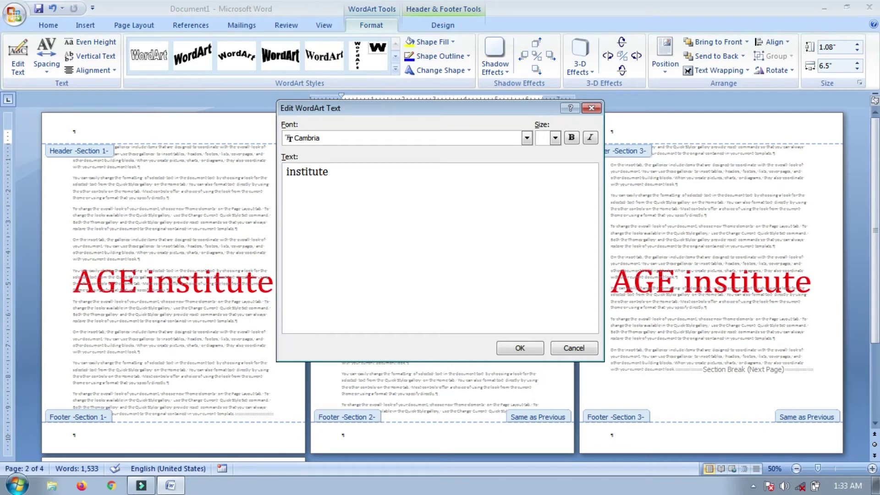
text(Sun)
click(519, 348)
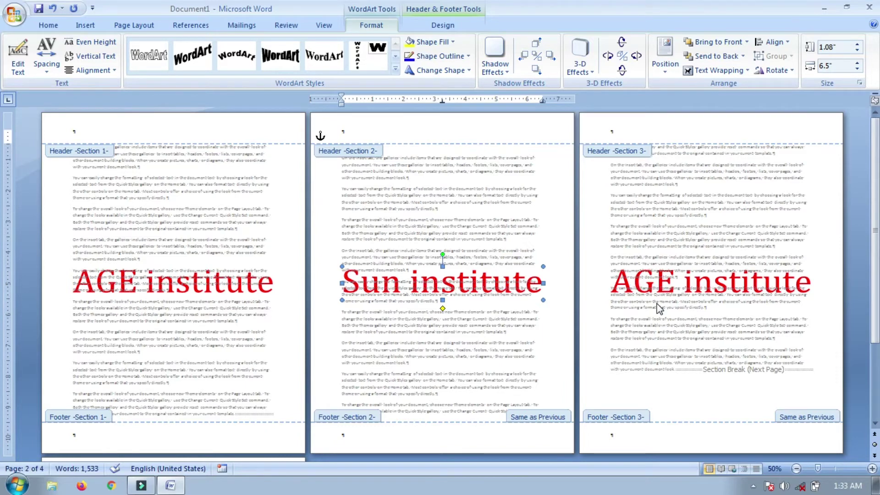
click(659, 308)
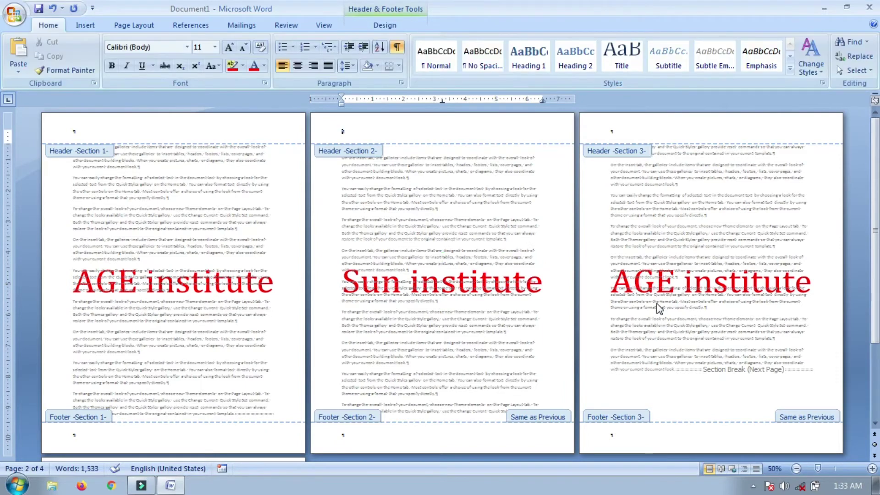
- Edit the page 3 WordArt to 'Institute' by deleting 'AGE ' and capitalising the I
click(721, 284)
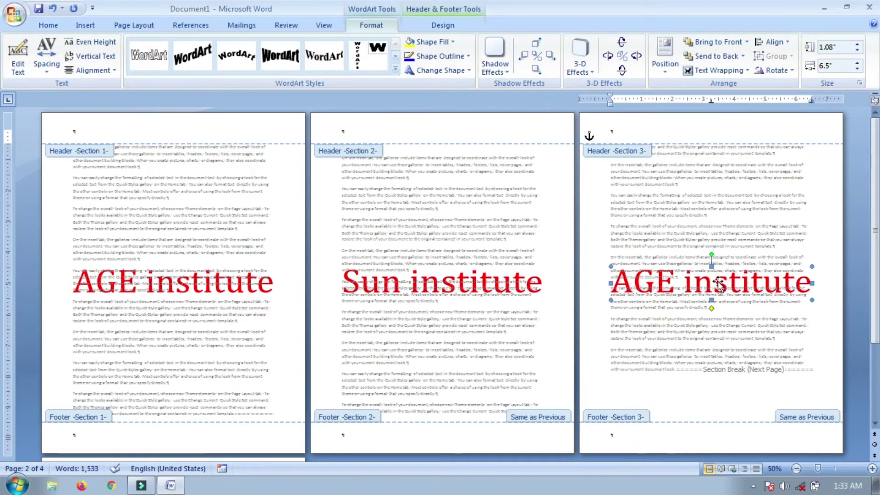
click(18, 69)
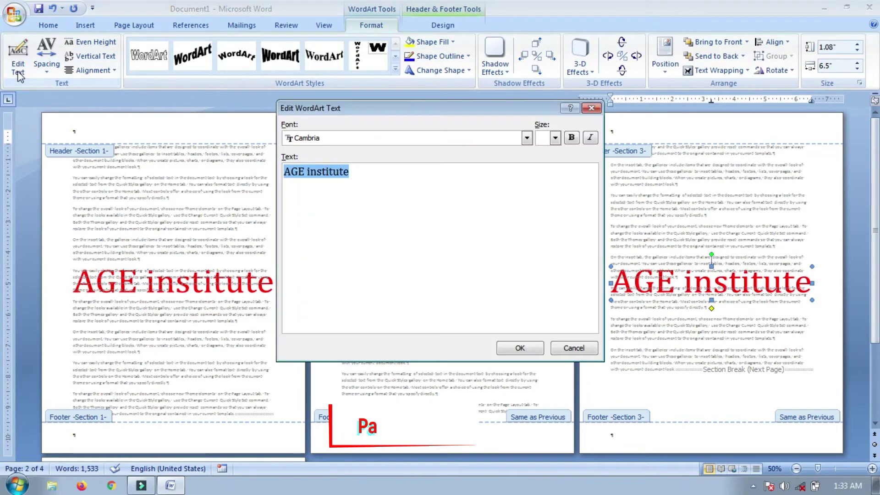
click(305, 173)
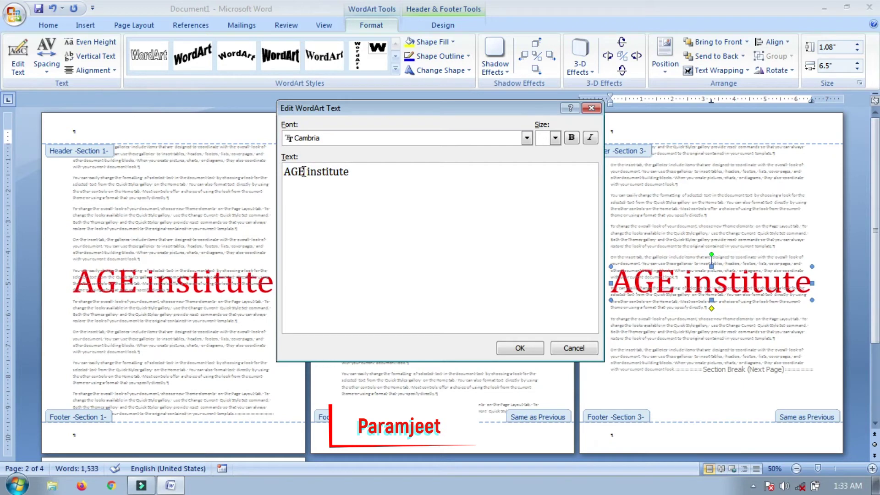
key(BackSpace)
key(BackSpace)
key(BackSpace)
key(Delete)
key(Delete)
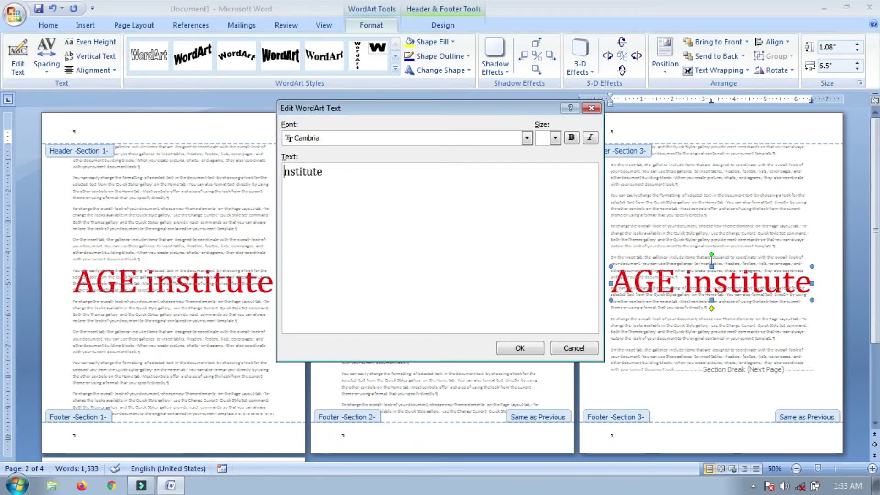
text(I)
click(522, 352)
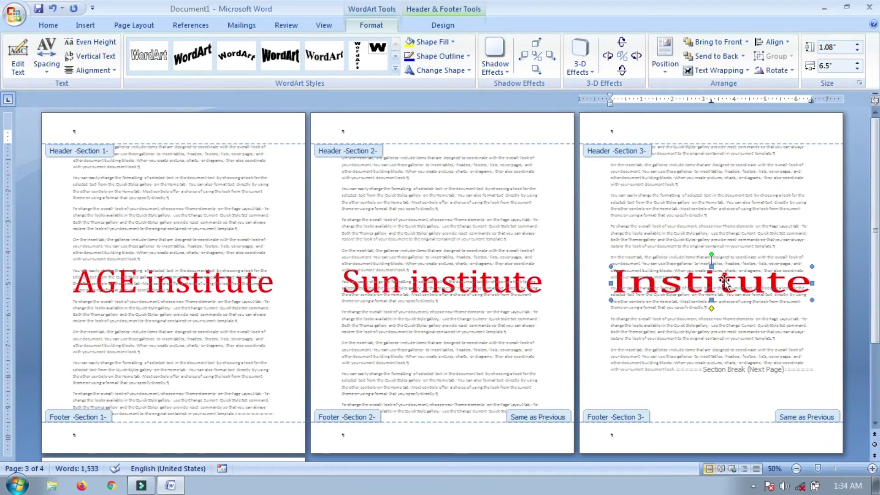
- Fill the Institute WordArt yellow, give it a teal outline, and warp it into Arch Up
click(432, 42)
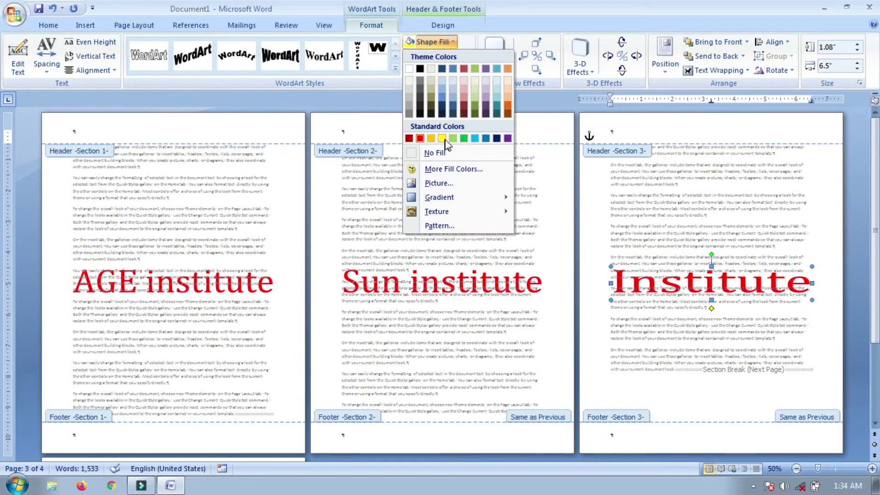
click(442, 138)
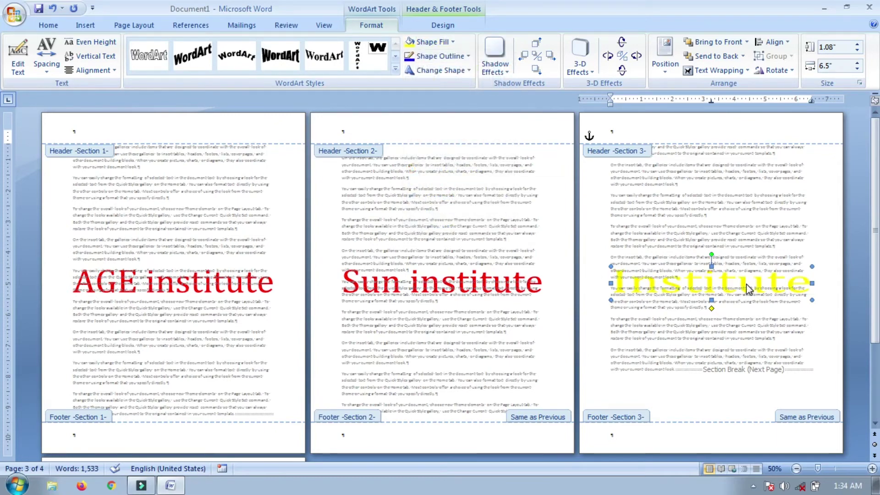
click(433, 57)
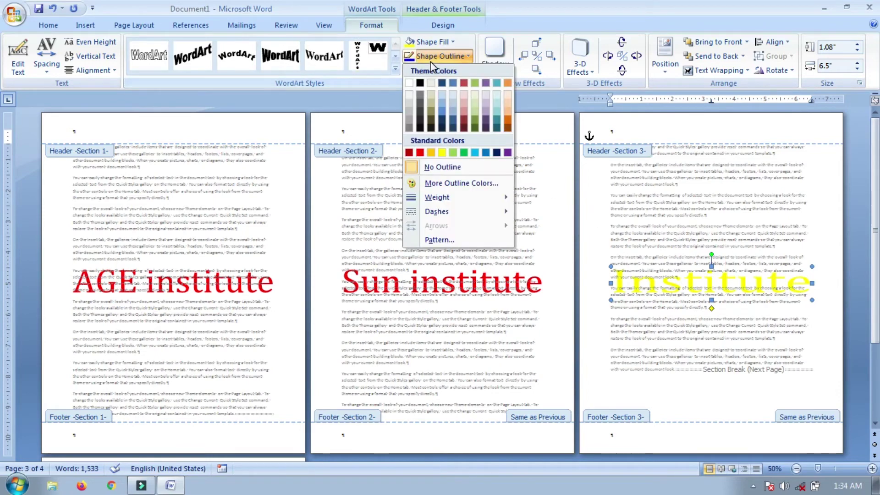
click(474, 152)
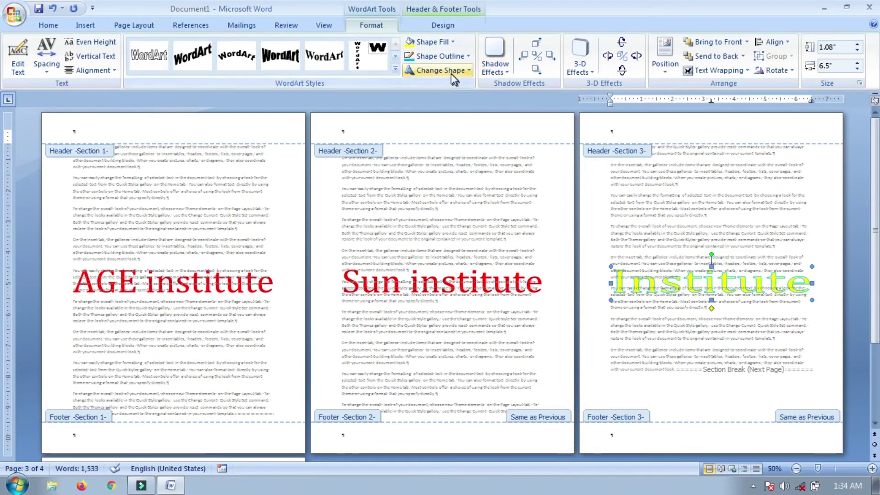
click(451, 71)
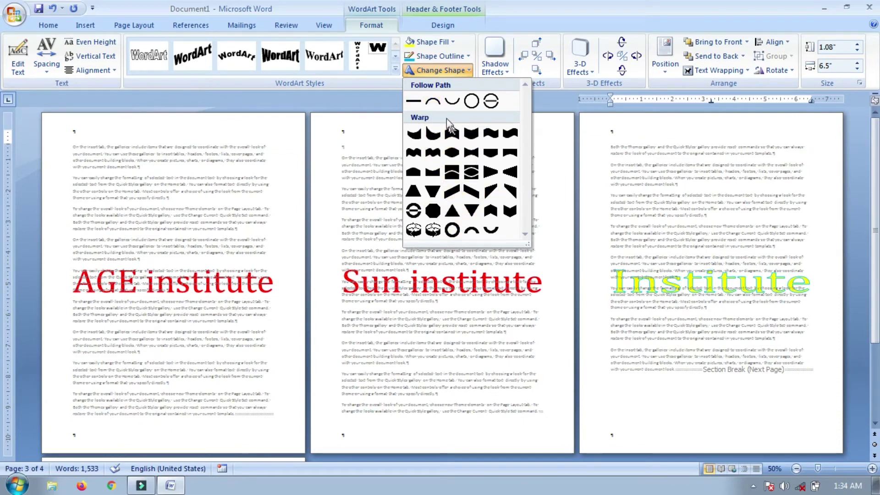
click(433, 101)
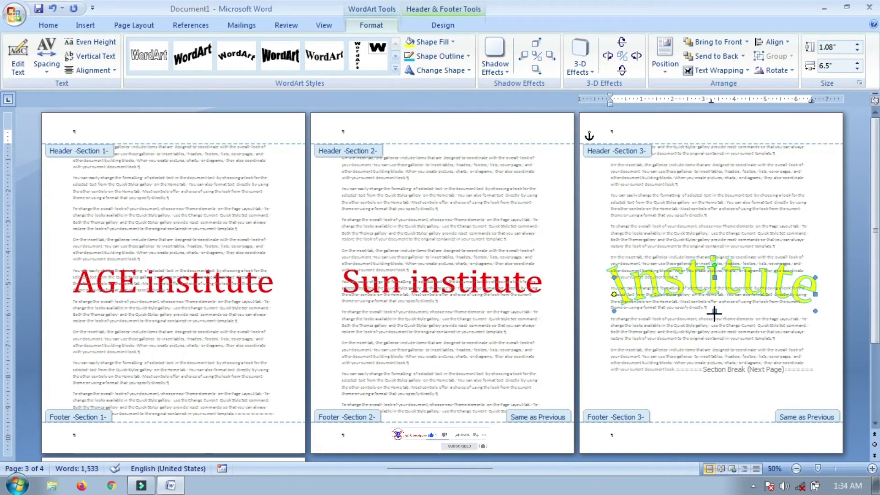
- Stretch the Institute WordArt to 2.52 inches tall and add a drop shadow
drag(713, 312, 716, 355)
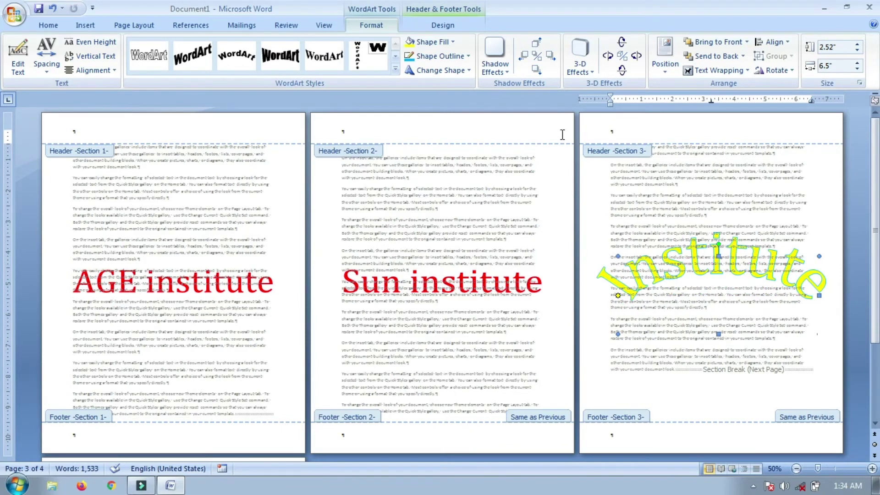
click(494, 68)
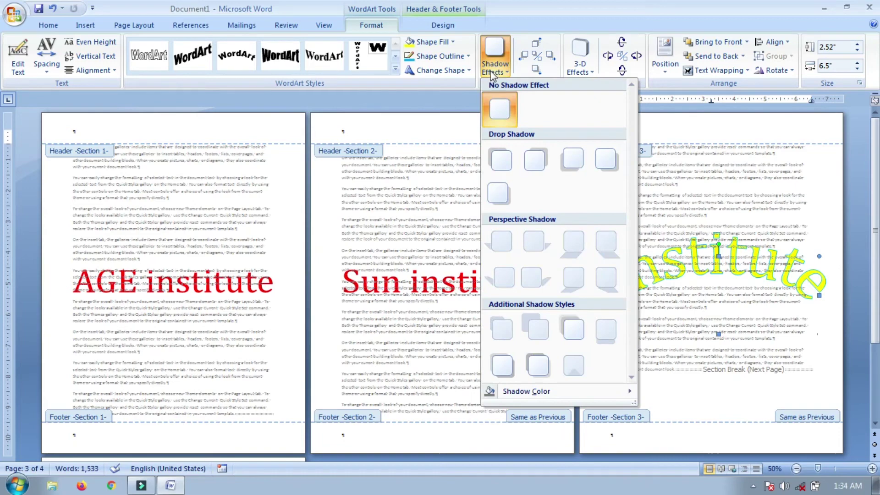
click(503, 159)
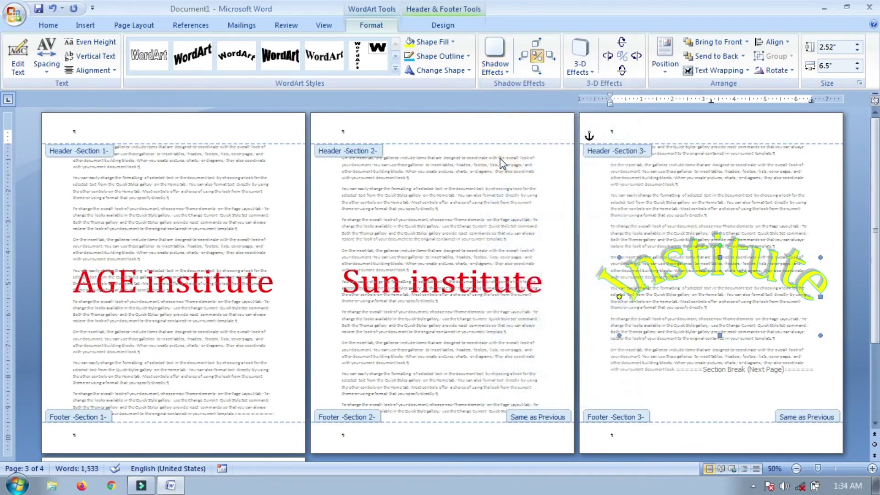
- Apply the Perspective and then the Rotate in Perspective 3-D effects to the WordArt
click(579, 59)
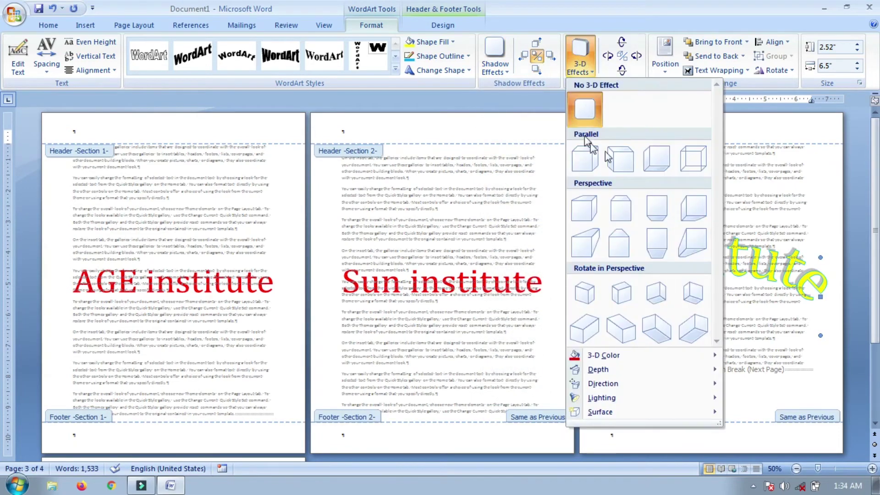
click(656, 242)
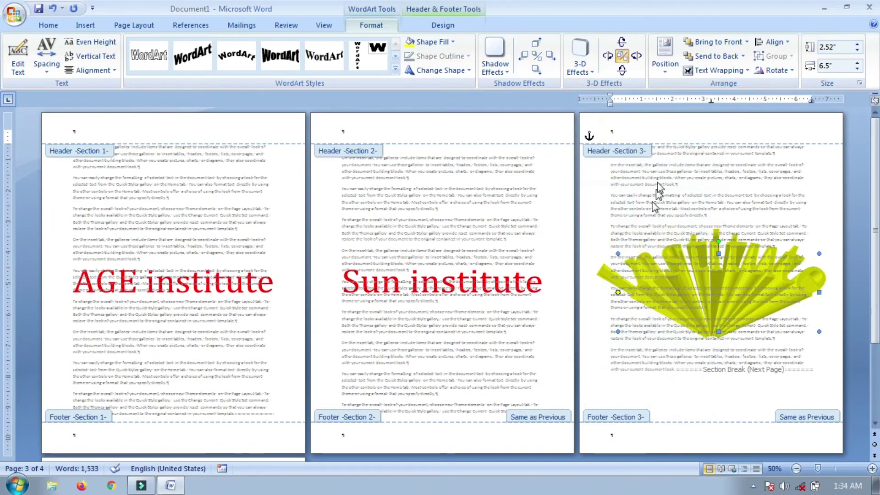
click(590, 65)
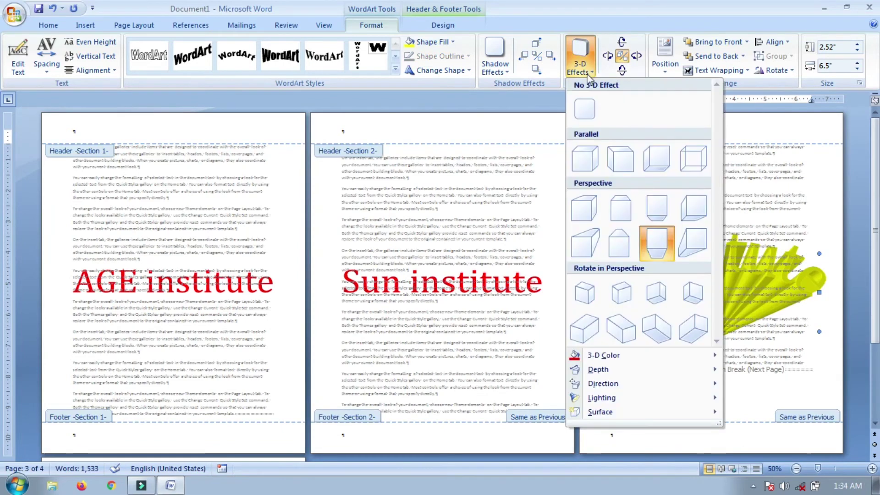
click(592, 303)
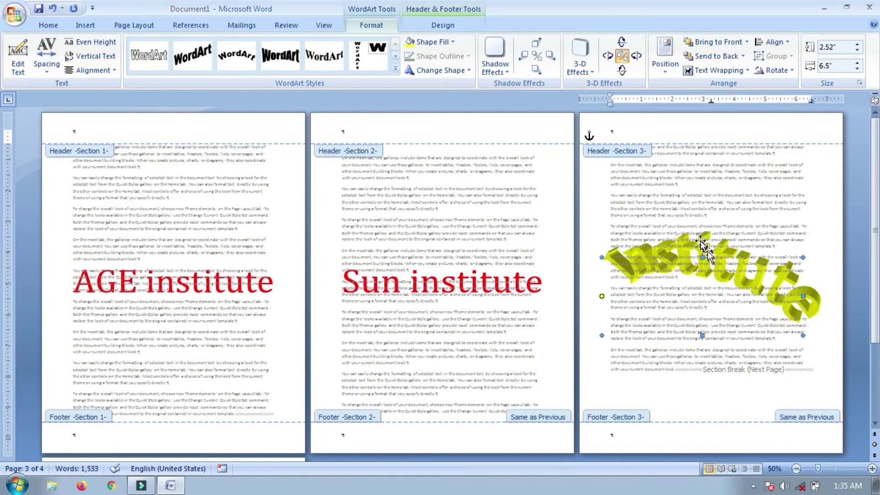
click(135, 26)
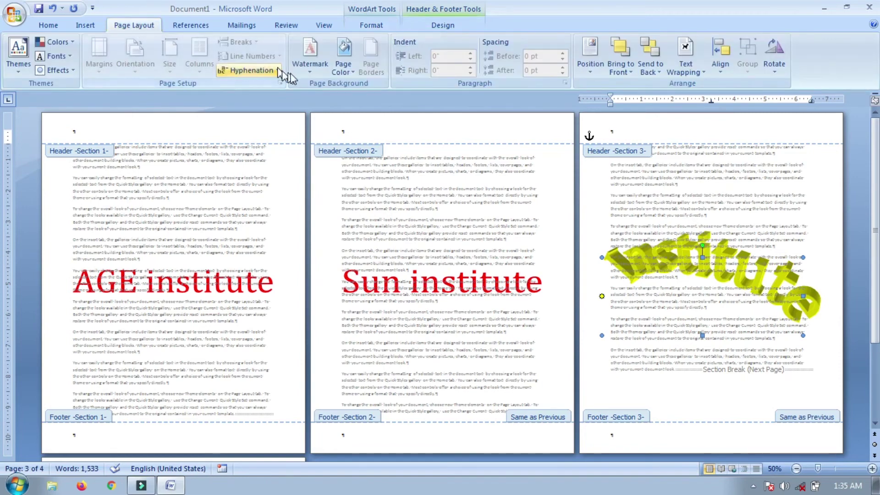
- Save the selected WordArt to the Watermark gallery as 'institute', then deselect it
click(303, 73)
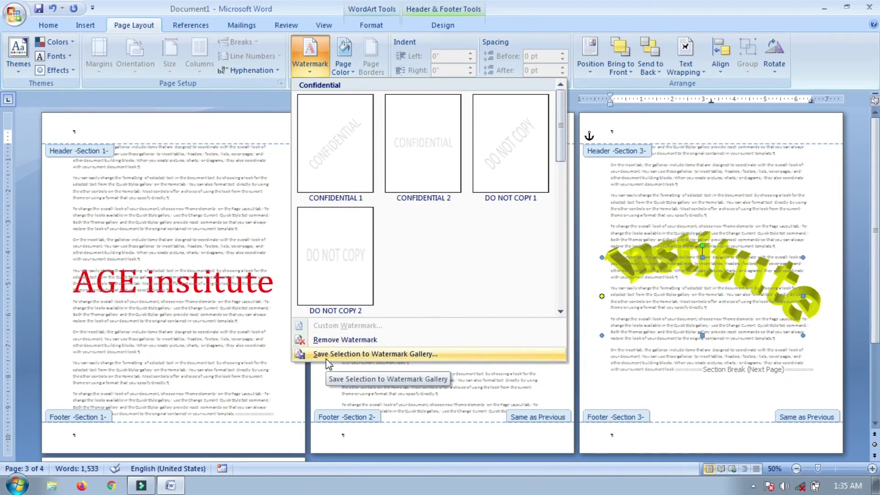
click(396, 354)
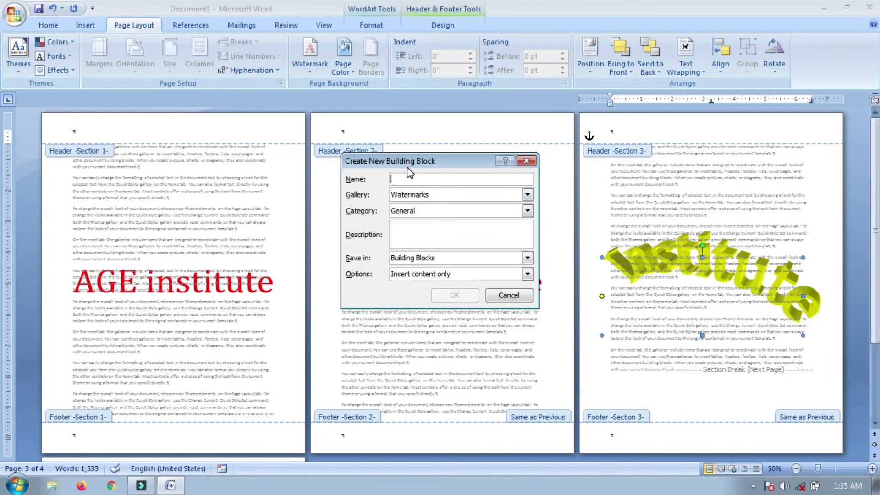
text(institute)
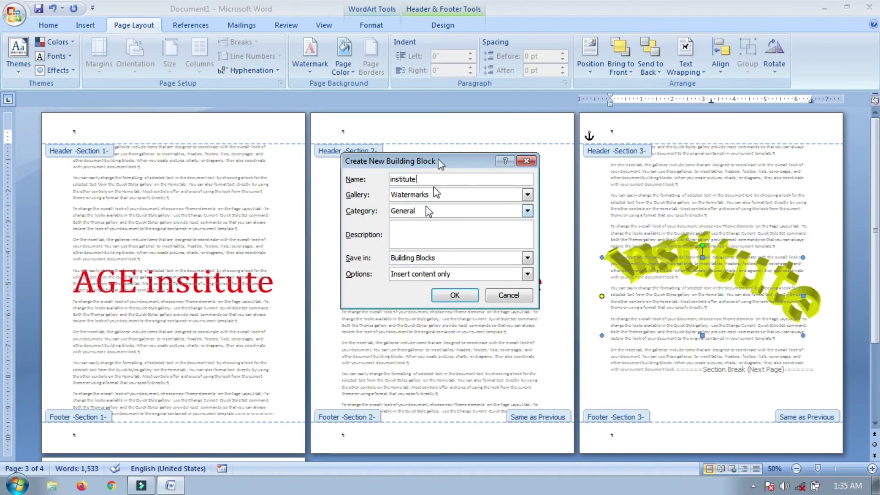
click(463, 301)
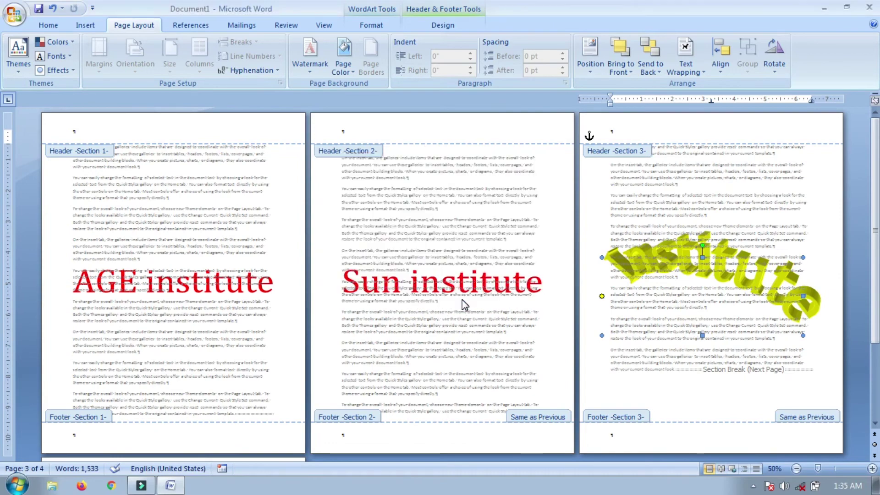
click(492, 353)
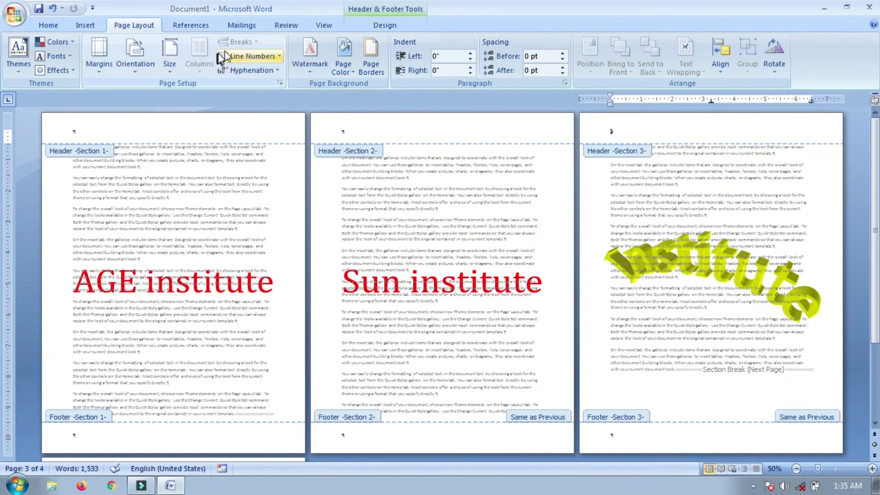
- Check the 'institute' entry under General in the Watermark gallery, exit header editing, and scroll to page 4
click(309, 67)
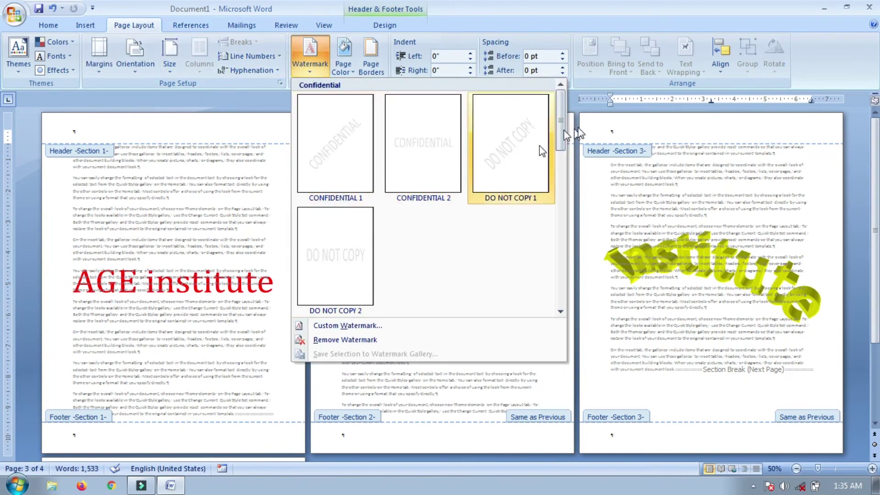
drag(559, 137, 556, 240)
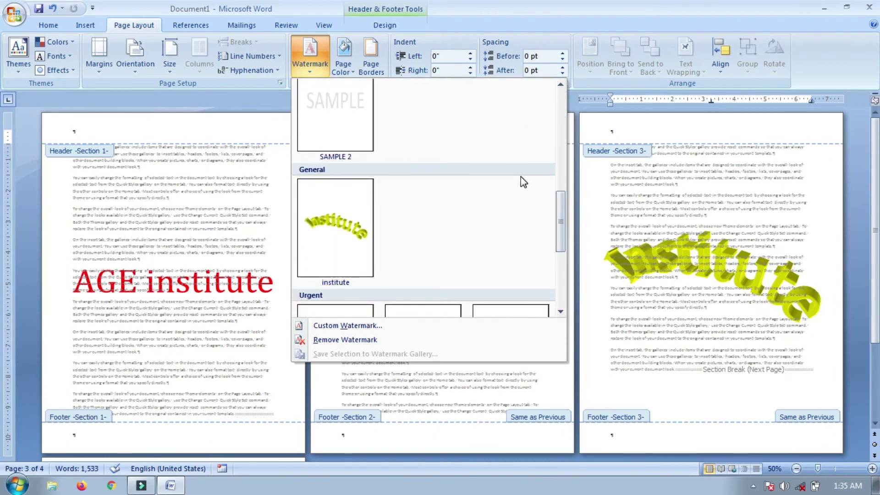
click(168, 360)
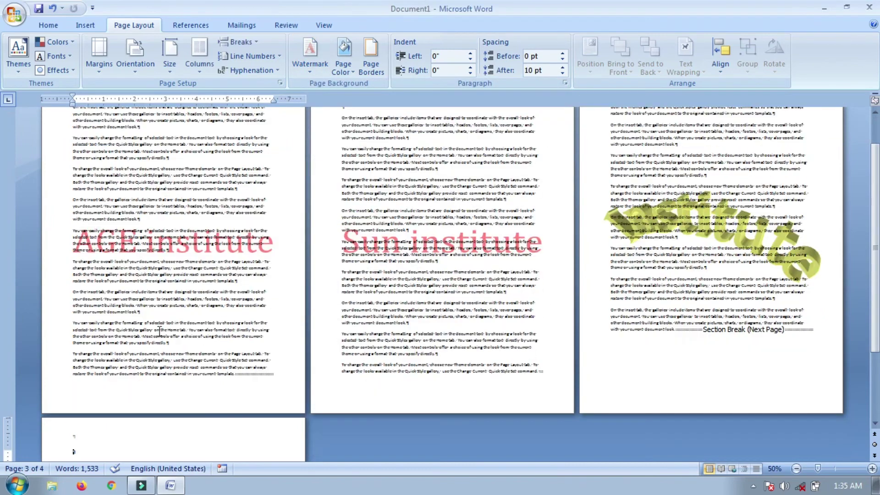
double_click(158, 331)
drag(875, 160, 874, 229)
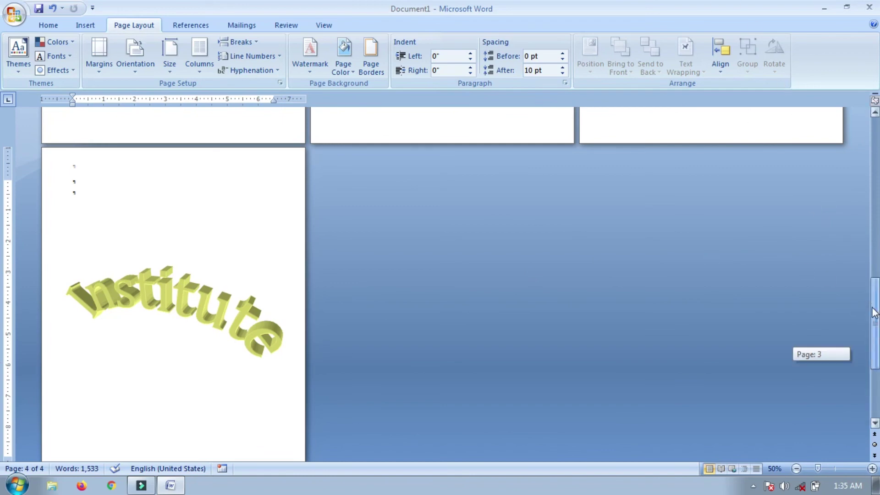
- Keep page 4's Institute watermark in view and switch to the Insert ribbon
drag(874, 361, 874, 229)
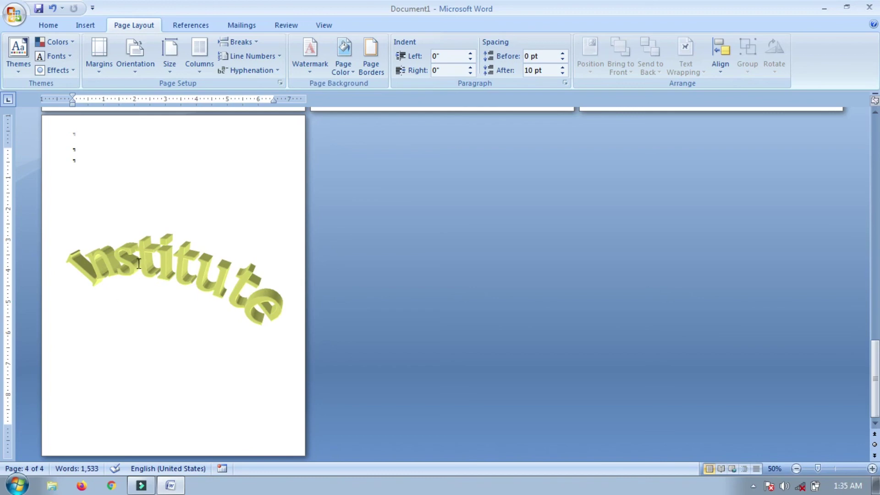
click(85, 25)
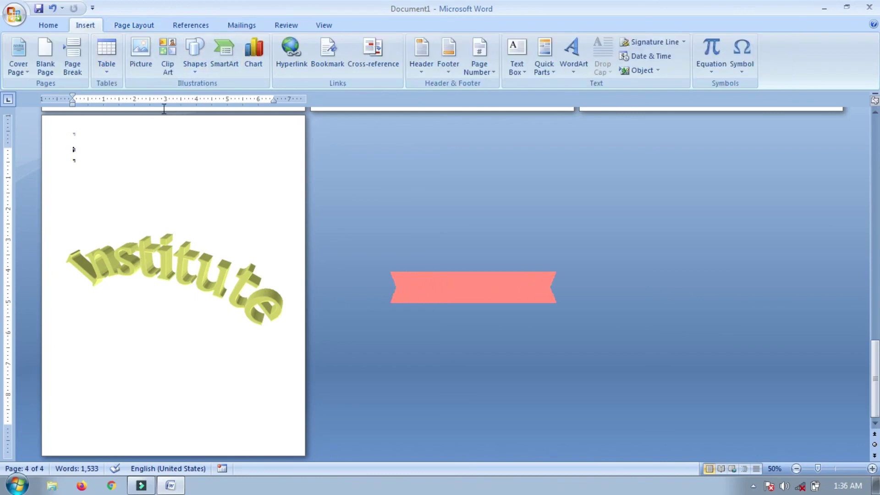